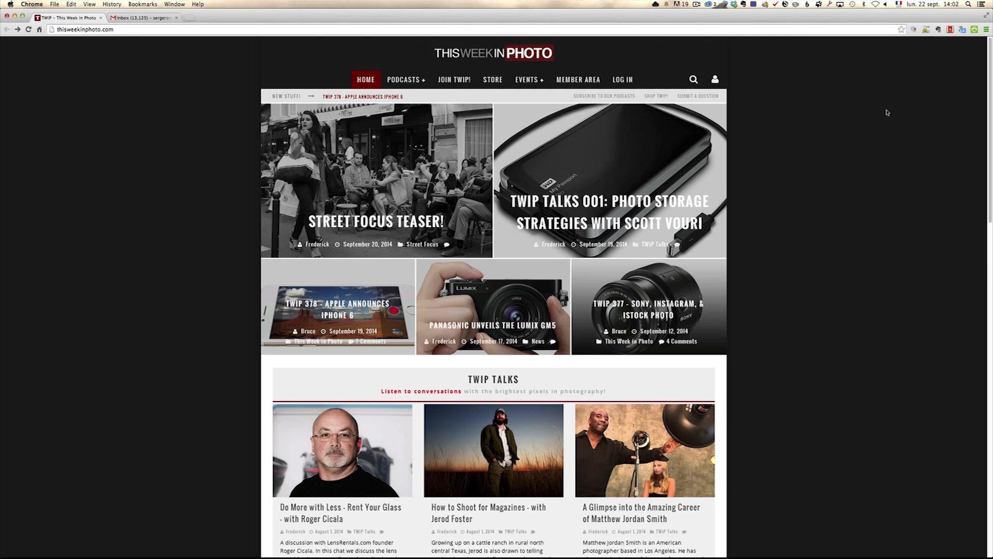
# - Look over the This Week in Photo home page and open its membership sign-up page
pyautogui.scroll(-3, 867, 129)
pyautogui.scroll(-5, 870, 133)
pyautogui.scroll(6, 867, 137)
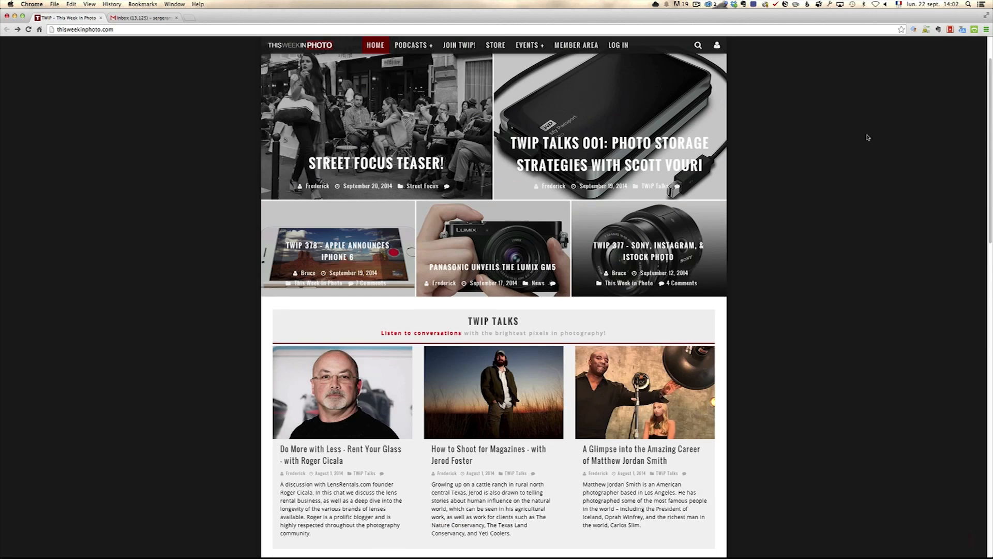
pyautogui.scroll(-9, 868, 137)
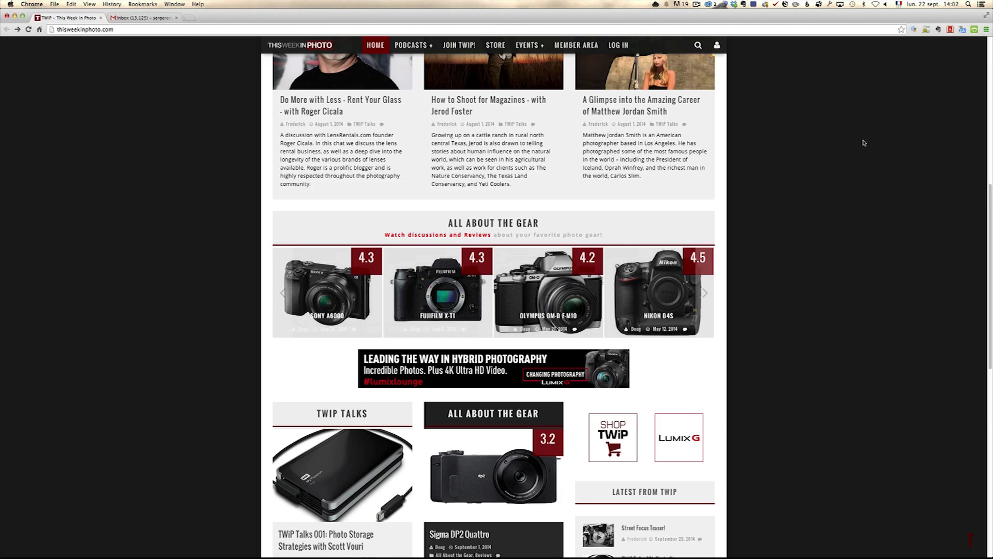
pyautogui.scroll(10, 863, 142)
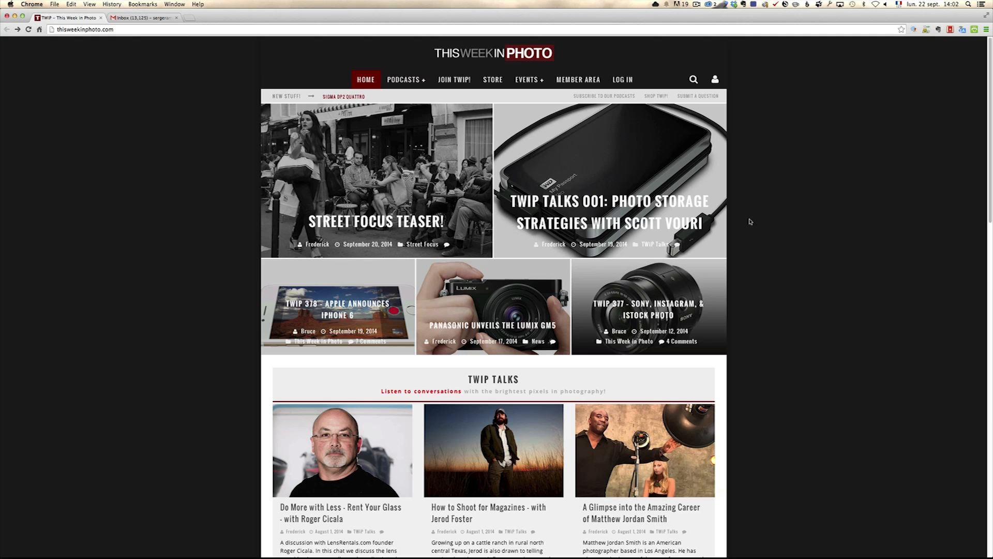
pyautogui.click(452, 79)
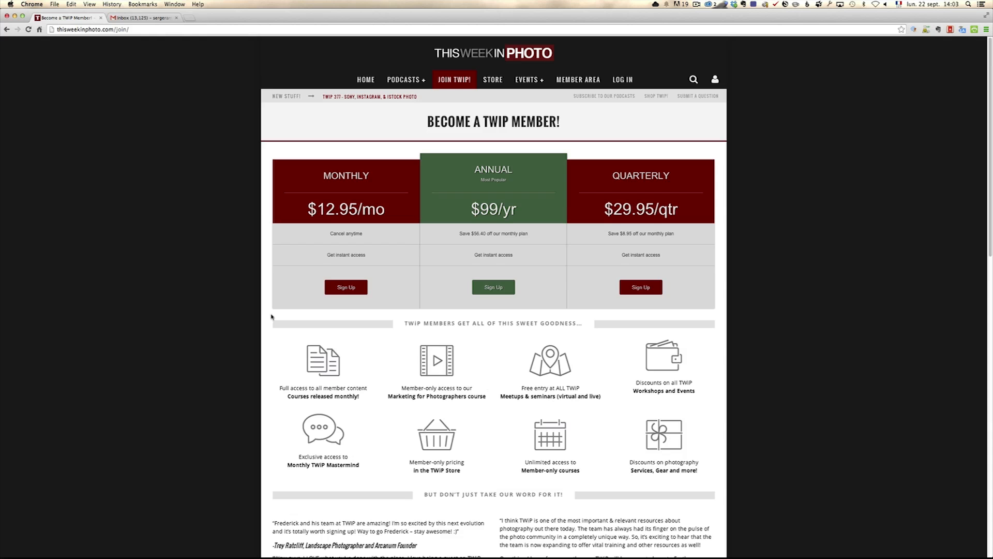
# - Switch to Lightroom and review the Episode 157 palace and garden photos one by one, showing the exposure details for untitled-27.dng
pyautogui.press('super+Tab')
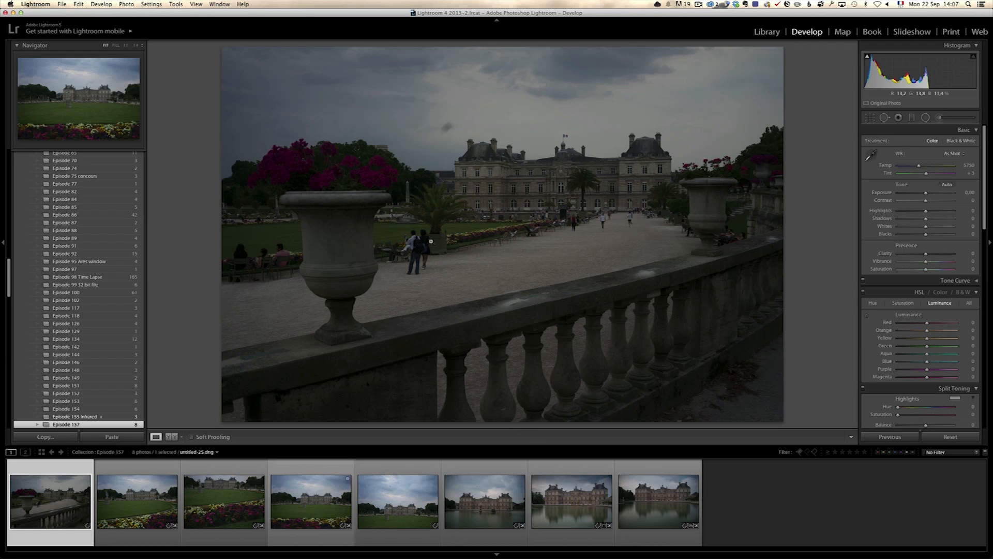
pyautogui.click(154, 508)
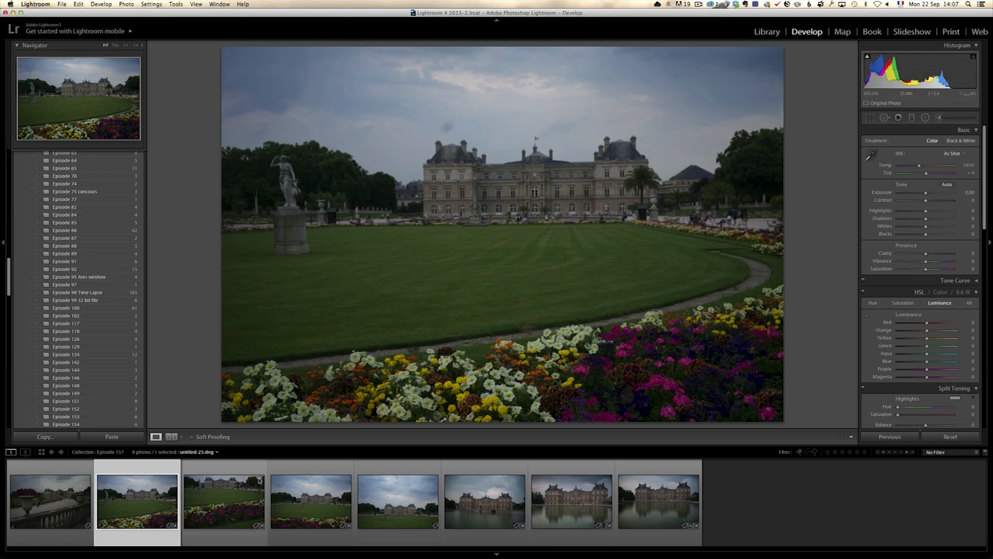
pyautogui.click(220, 503)
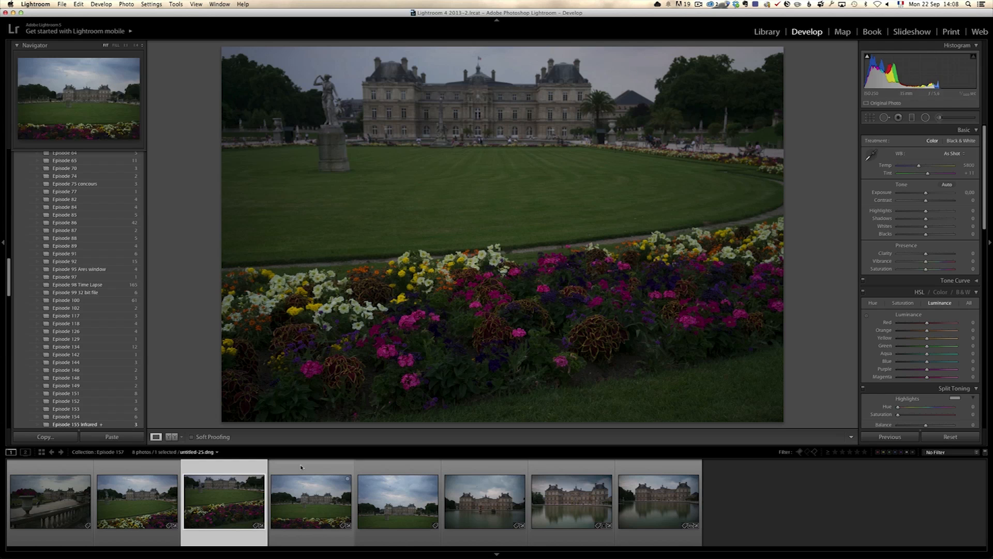
pyautogui.click(319, 500)
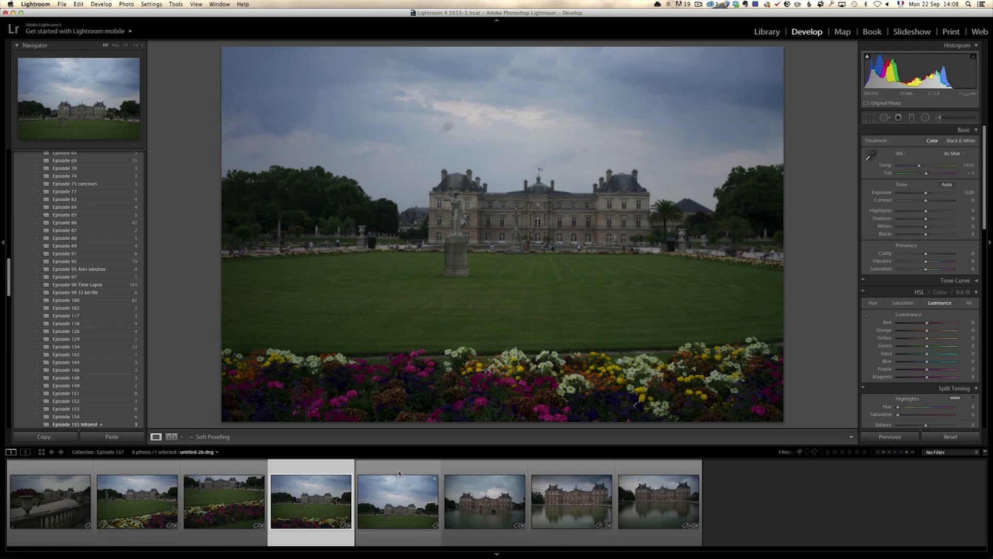
pyautogui.click(398, 486)
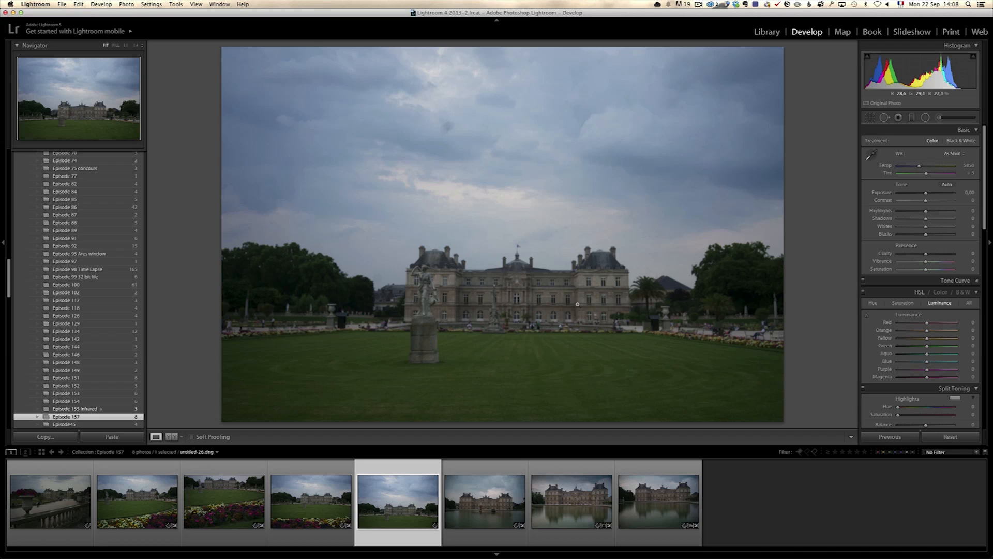
pyautogui.click(481, 503)
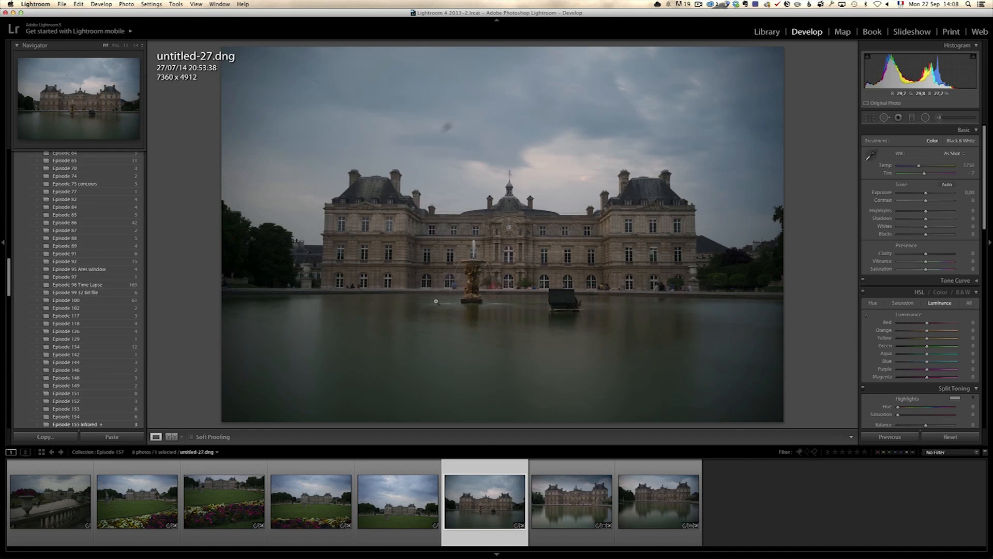
pyautogui.press('i')
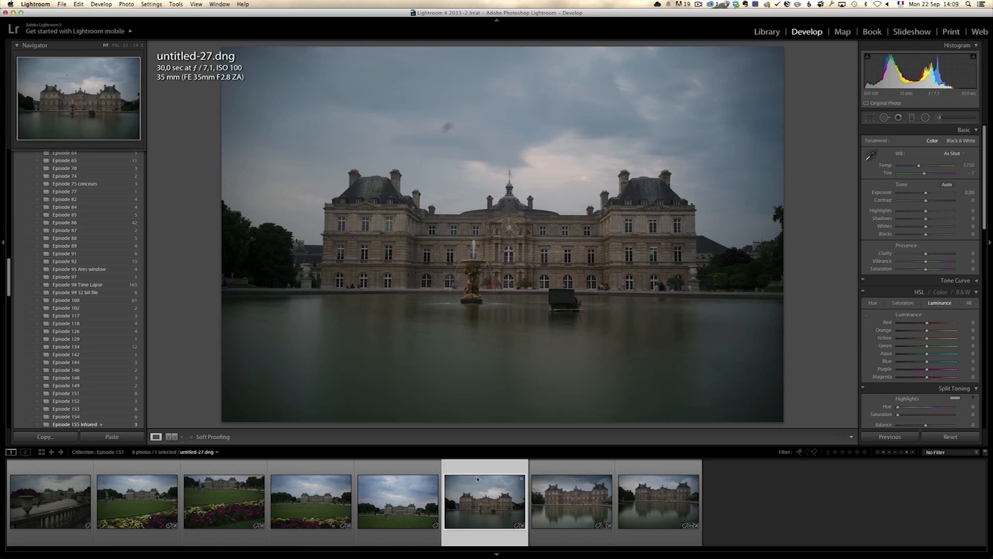
pyautogui.click(568, 500)
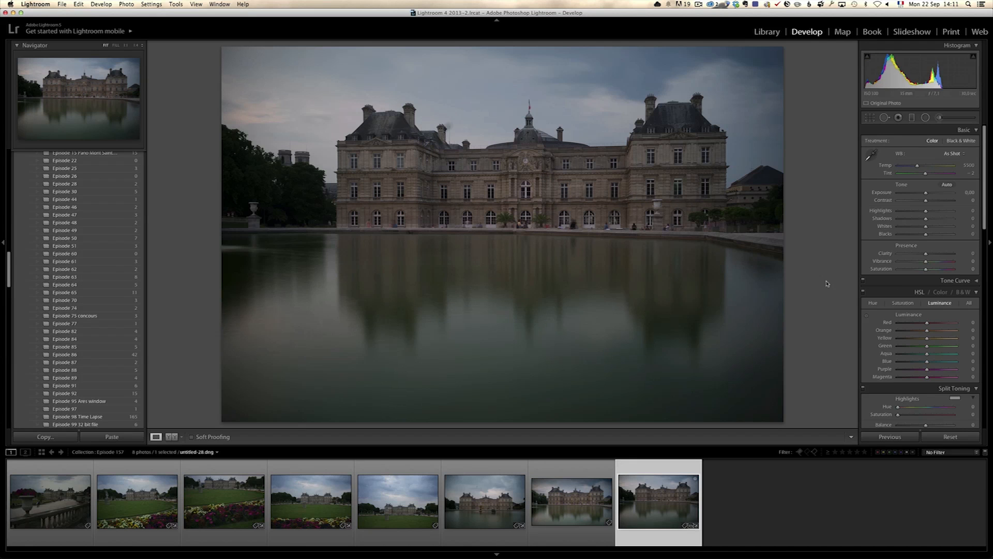
# - Adjust the palace reflection photo's basic tone: Highlights -100, Shadows +100, Whites +75, Blacks -33 and Clarity -12
pyautogui.moveTo(926, 219); pyautogui.dragTo(889, 212)
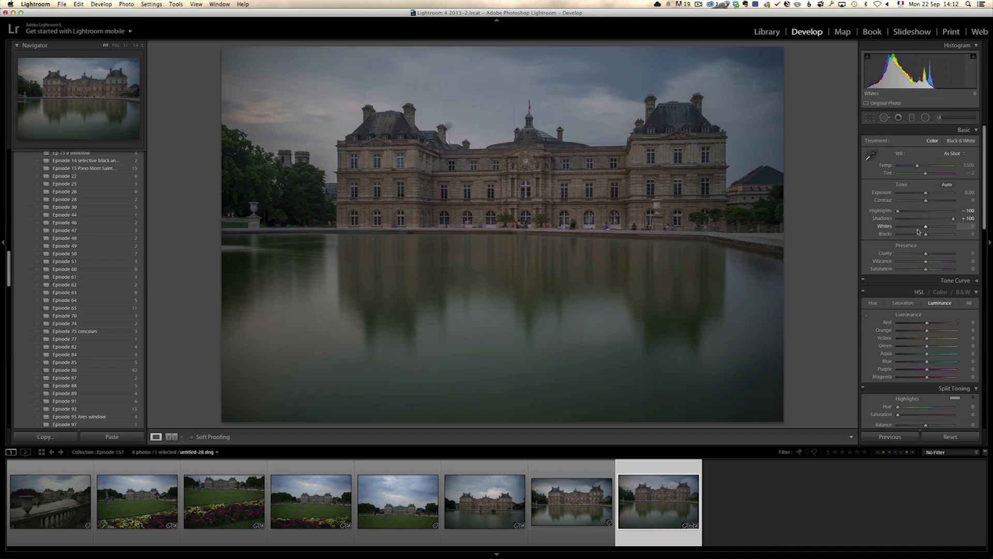
pyautogui.moveTo(926, 230); pyautogui.dragTo(948, 228)
pyautogui.moveTo(927, 235); pyautogui.dragTo(947, 228)
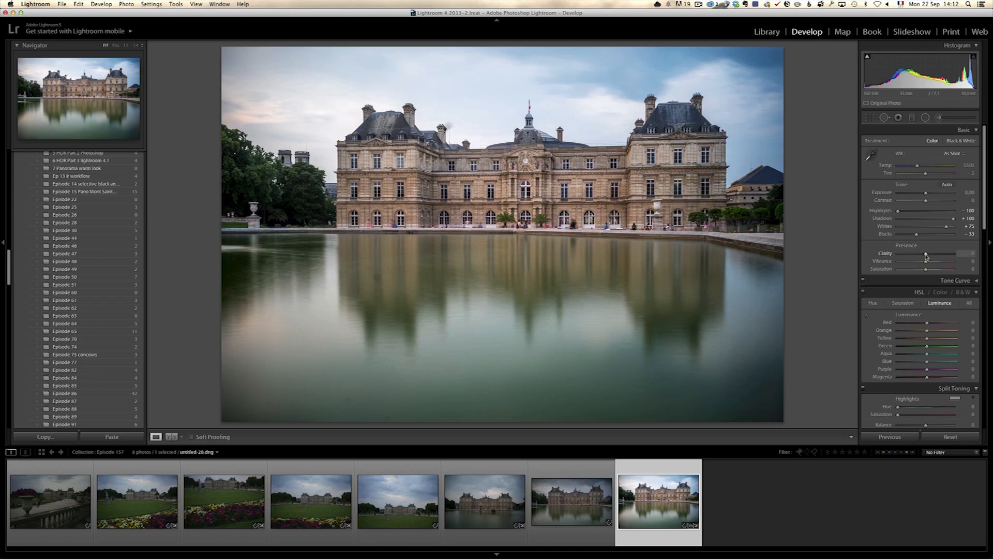
pyautogui.moveTo(925, 255); pyautogui.dragTo(922, 256)
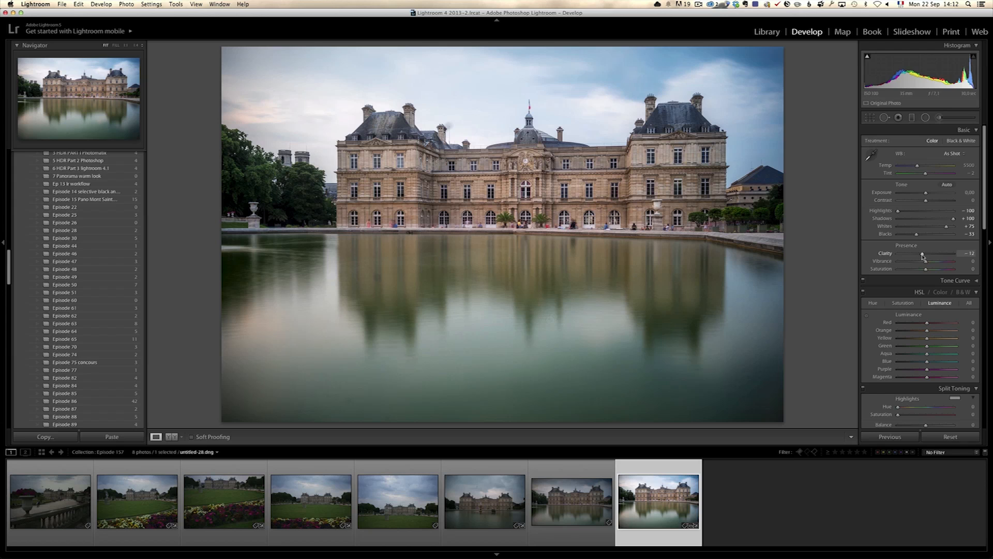
# - Add a graduated filter from the sky down over the palace facade with Exposure at -1.12
pyautogui.click(912, 118)
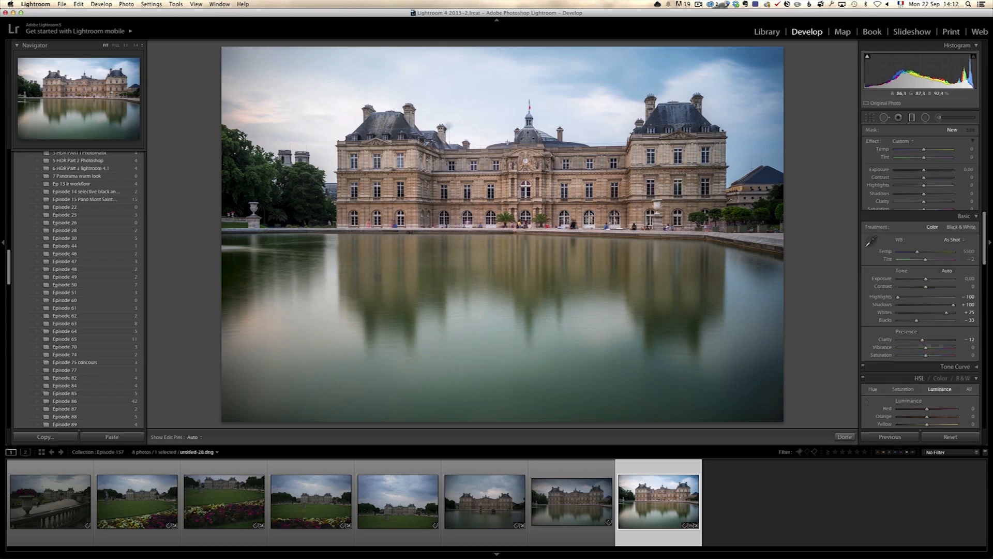
pyautogui.moveTo(511, 123); pyautogui.dragTo(512, 211)
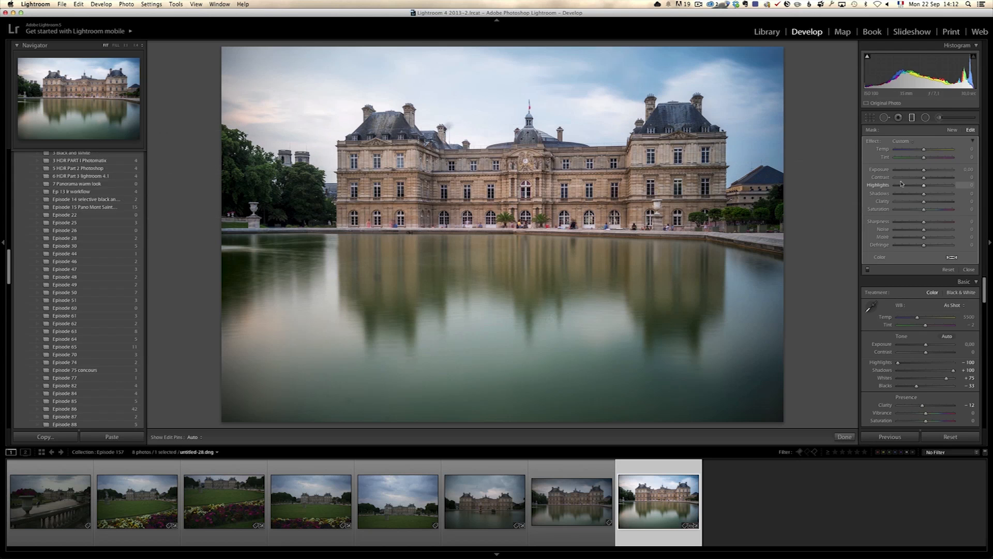
pyautogui.moveTo(924, 170); pyautogui.dragTo(916, 171)
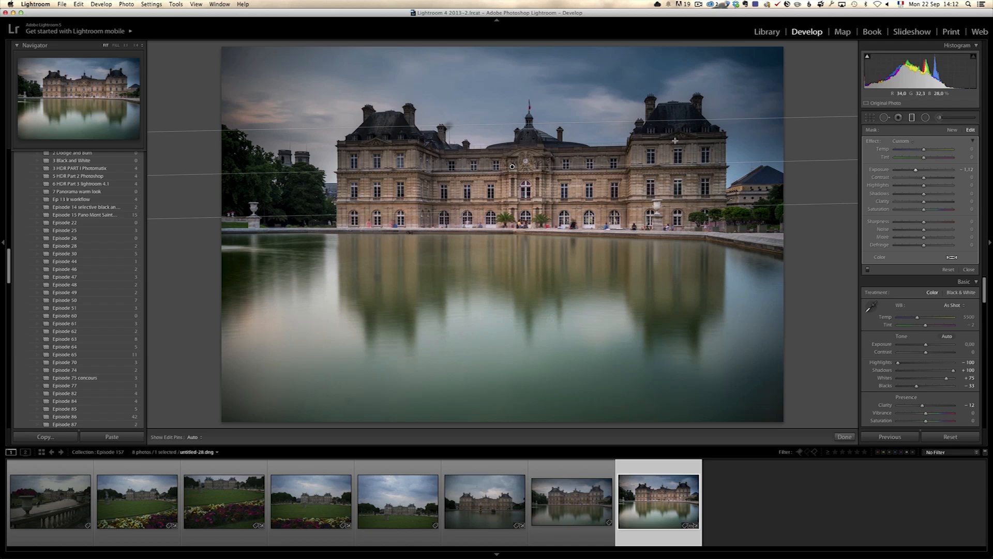
pyautogui.moveTo(513, 167)
pyautogui.mouseDown()
pyautogui.moveTo(515, 180)
pyautogui.moveTo(513, 166)
pyautogui.mouseUp()
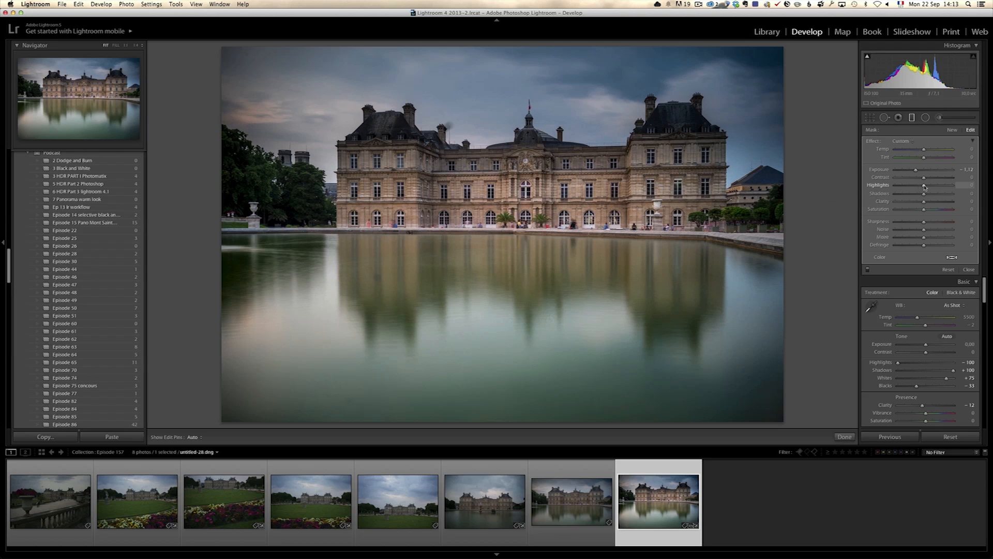
# - Set the graduated filter's Shadows to 100, shift it up to the palace roofline and finish the filter
pyautogui.moveTo(948, 195); pyautogui.dragTo(963, 196)
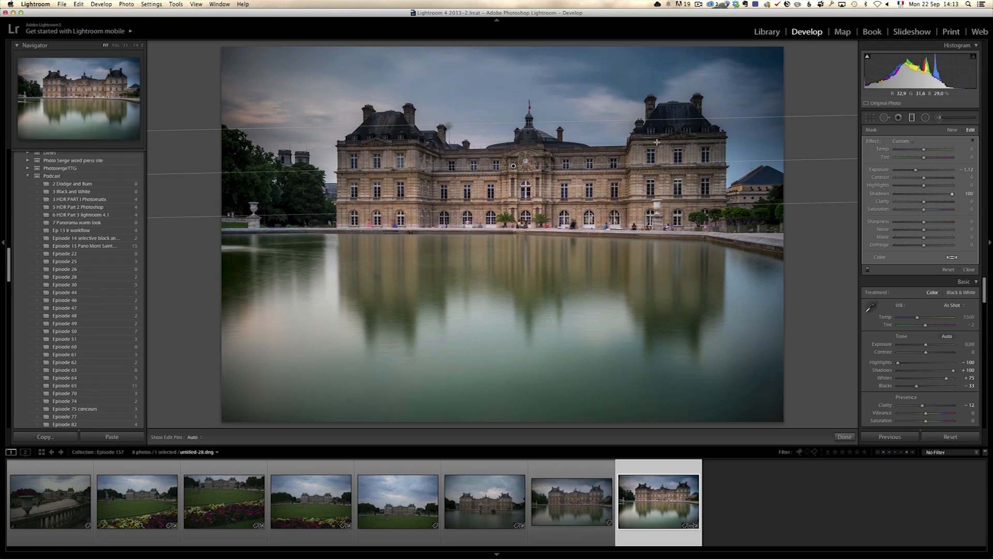
pyautogui.moveTo(513, 166); pyautogui.dragTo(510, 135)
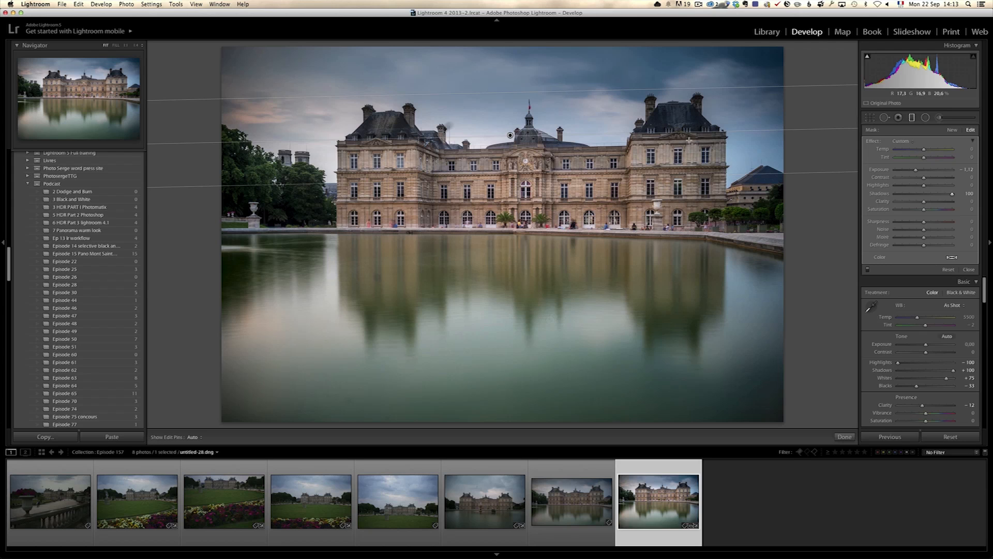
pyautogui.moveTo(510, 135); pyautogui.dragTo(510, 145)
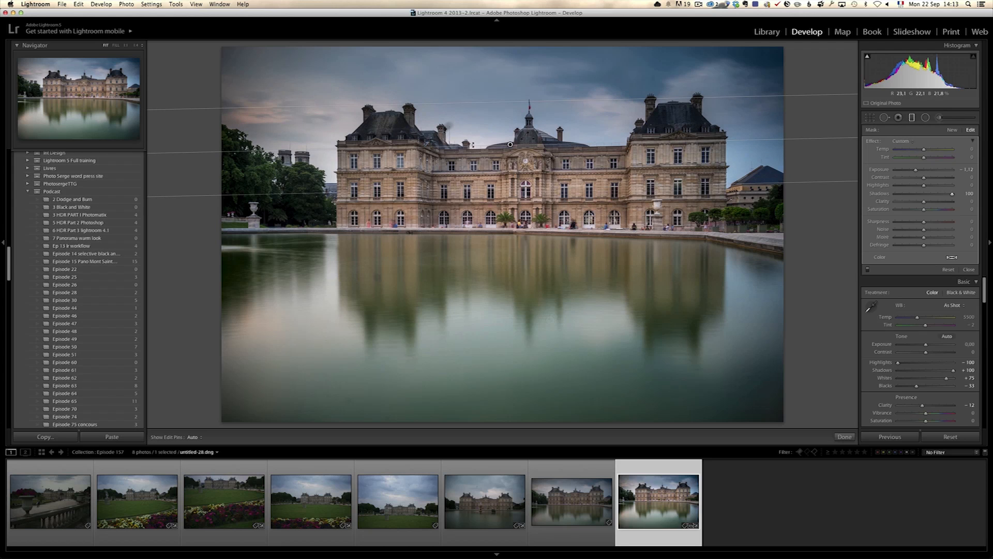
pyautogui.moveTo(510, 145); pyautogui.dragTo(509, 136)
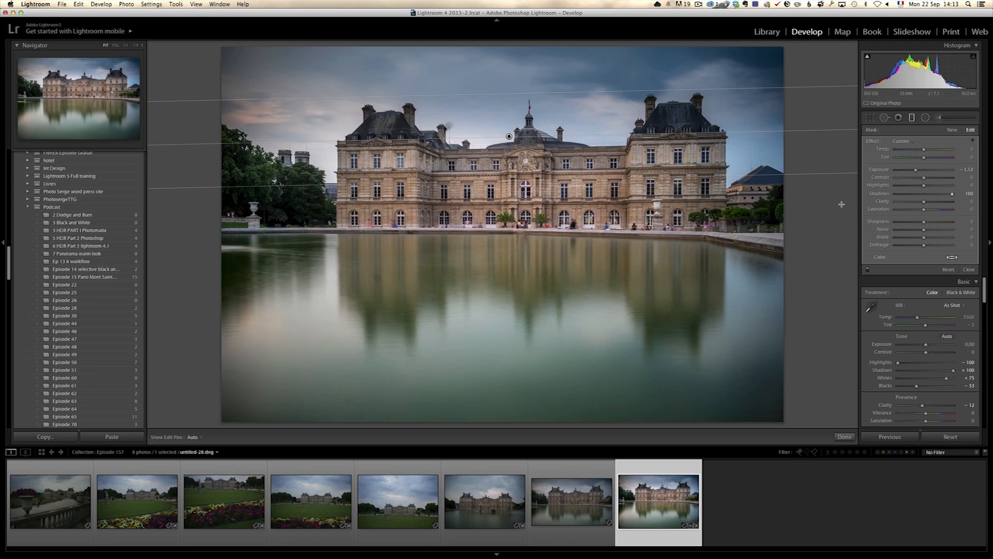
pyautogui.click(969, 270)
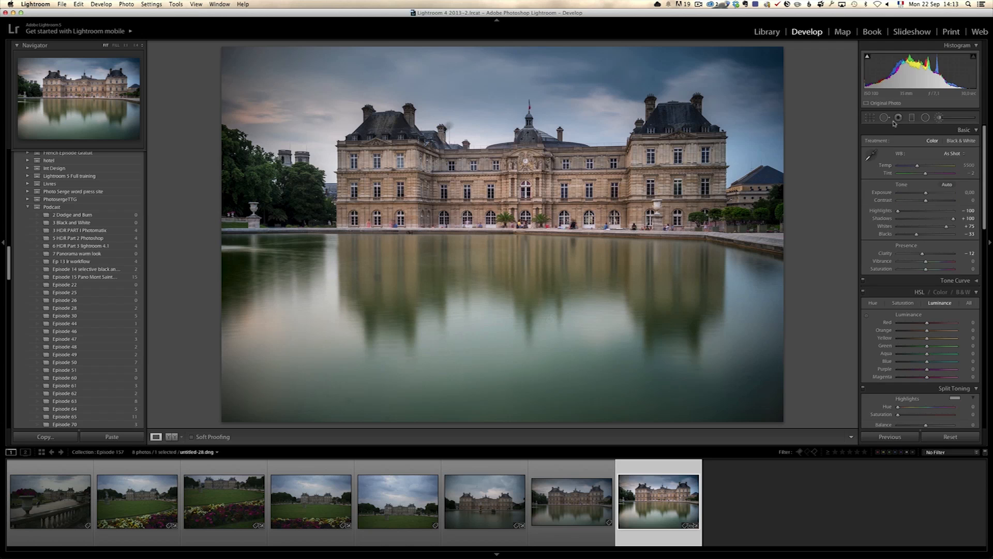
# - Brighten the palace's two side roofs with an adjustment brush set to Exposure 0.84
pyautogui.click(939, 117)
pyautogui.scroll(-3, 679, 133)
pyautogui.moveTo(924, 169); pyautogui.dragTo(928, 171)
pyautogui.press('h')
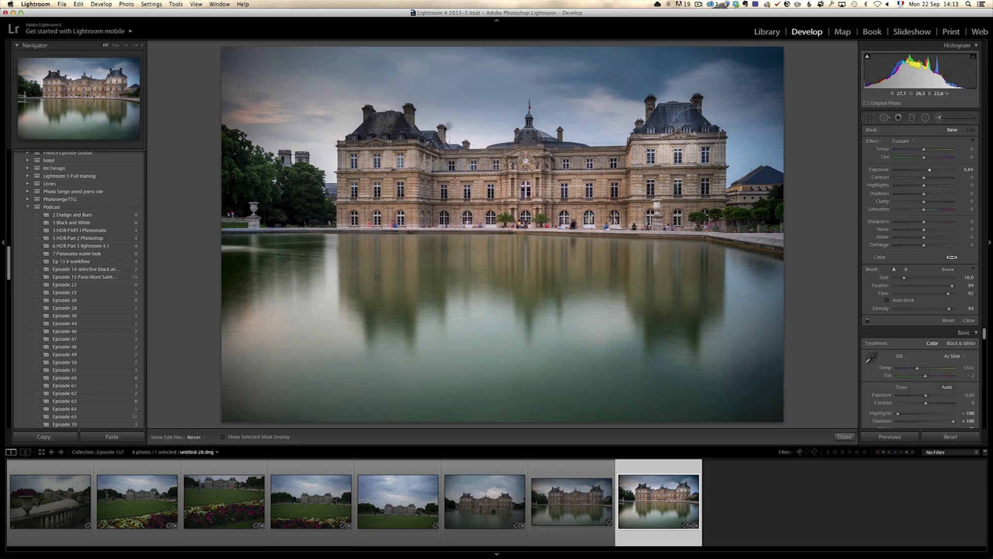
pyautogui.click(677, 132)
pyautogui.scroll(-2, 376, 147)
pyautogui.moveTo(381, 136); pyautogui.dragTo(395, 141)
pyautogui.scroll(-4, 401, 144)
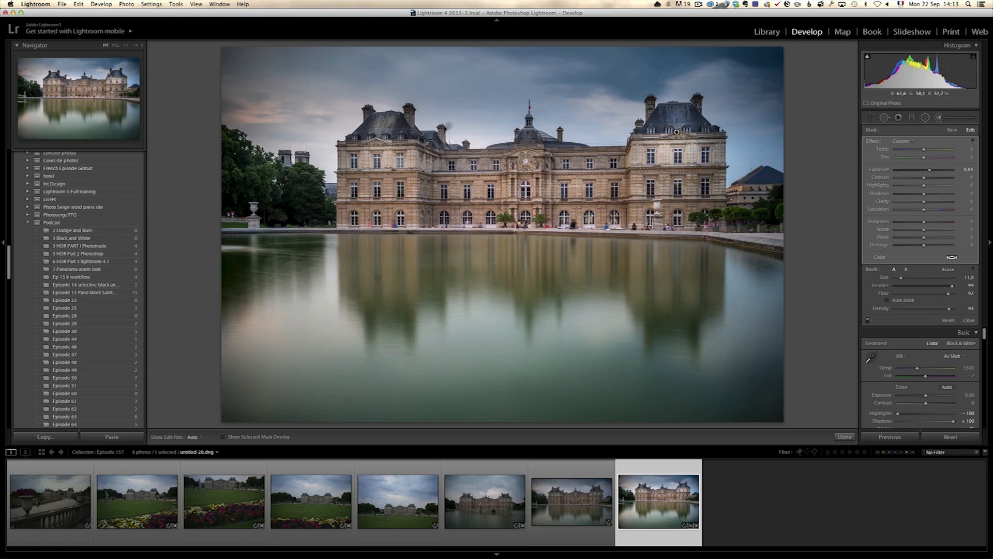
# - Extend the brushed brightening across the central roof and the facade, set its Exposure to 0.52 and finish the brush
pyautogui.click(422, 152)
pyautogui.click(433, 154)
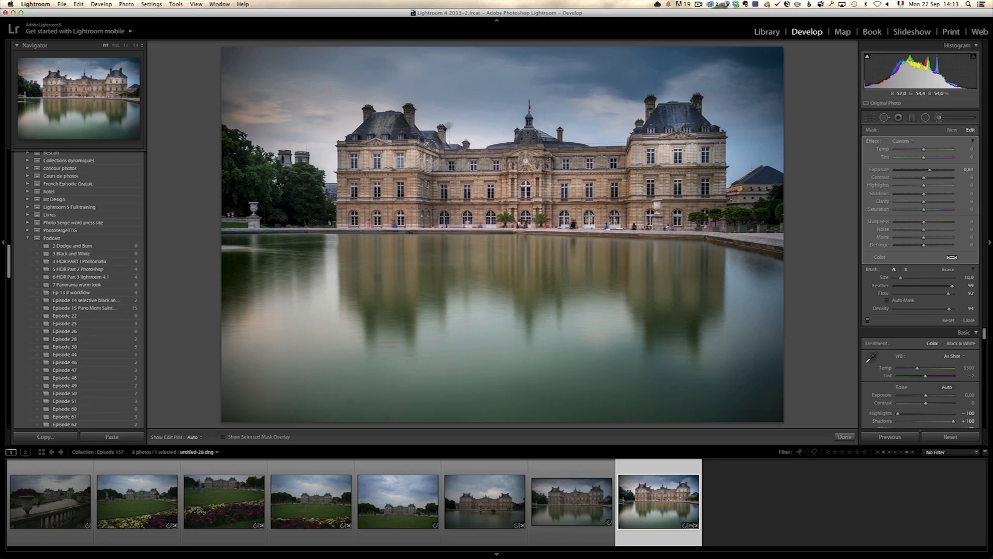
pyautogui.click(528, 153)
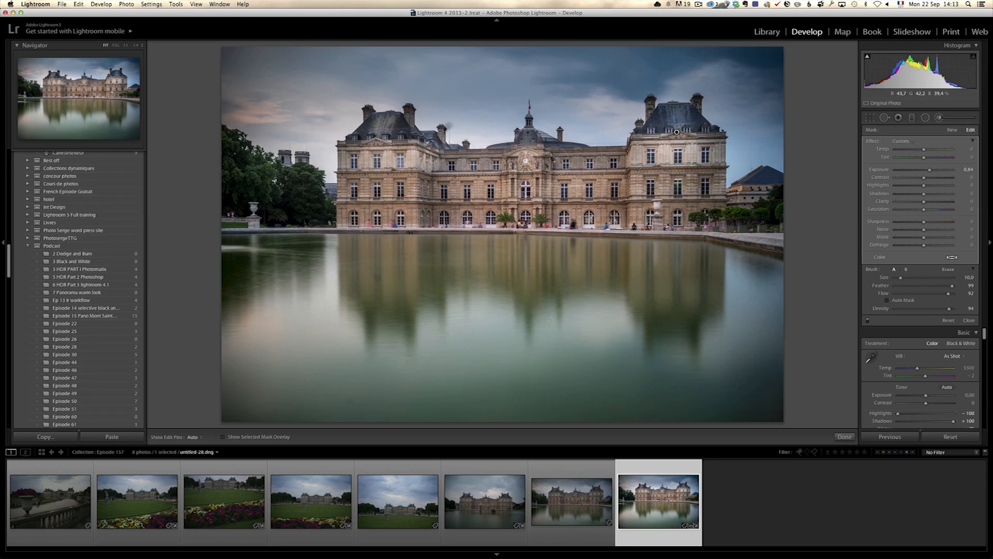
pyautogui.moveTo(555, 161); pyautogui.dragTo(596, 164)
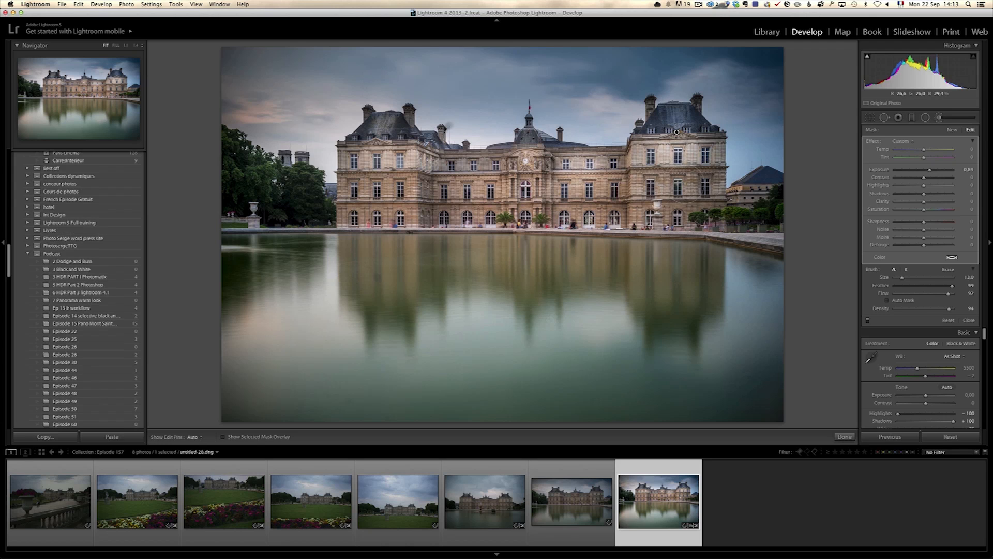
pyautogui.click(687, 185)
pyautogui.click(534, 196)
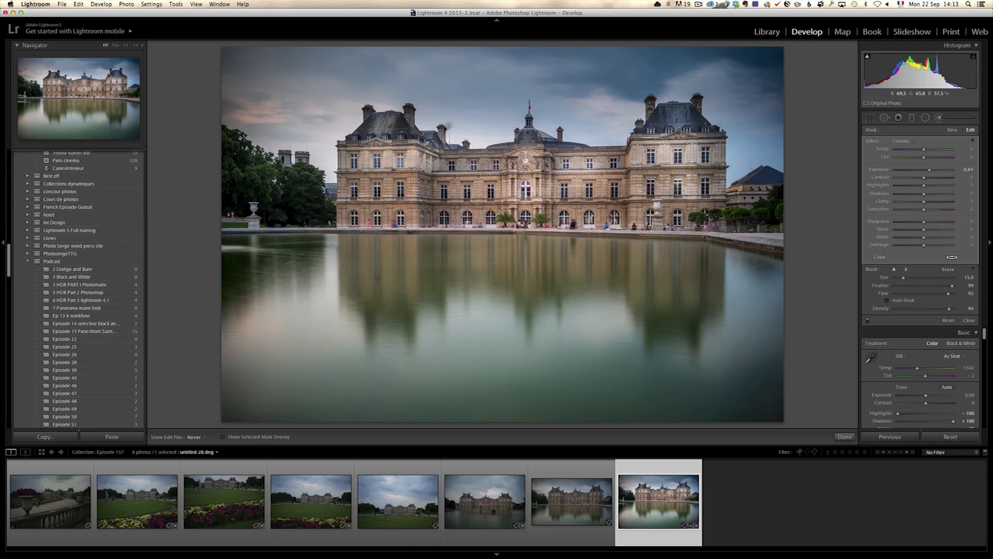
pyautogui.click(395, 191)
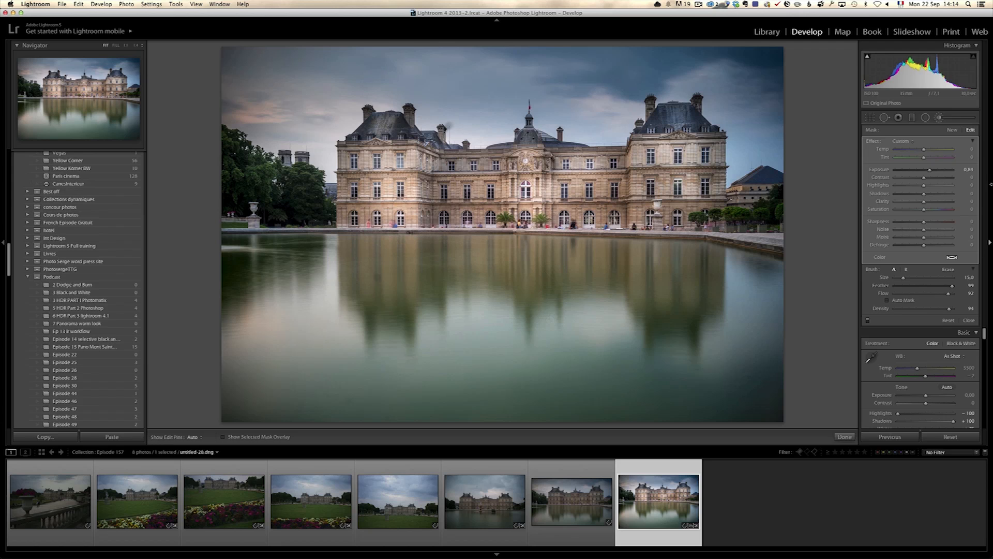
pyautogui.moveTo(929, 171); pyautogui.dragTo(927, 171)
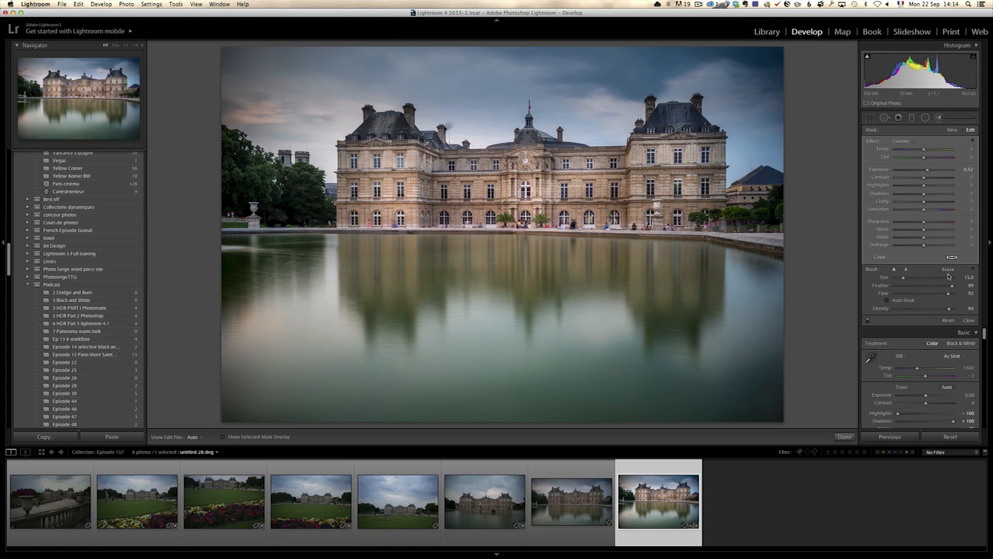
pyautogui.click(969, 320)
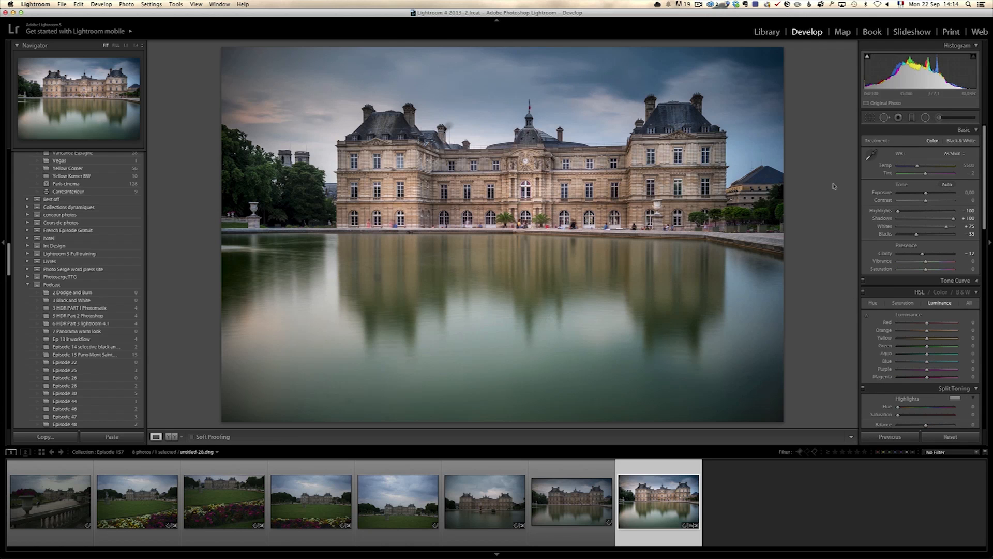
# - Paint over the palace with a new adjustment brush using the Clarity effect at 56 and finish the brush
pyautogui.click(939, 118)
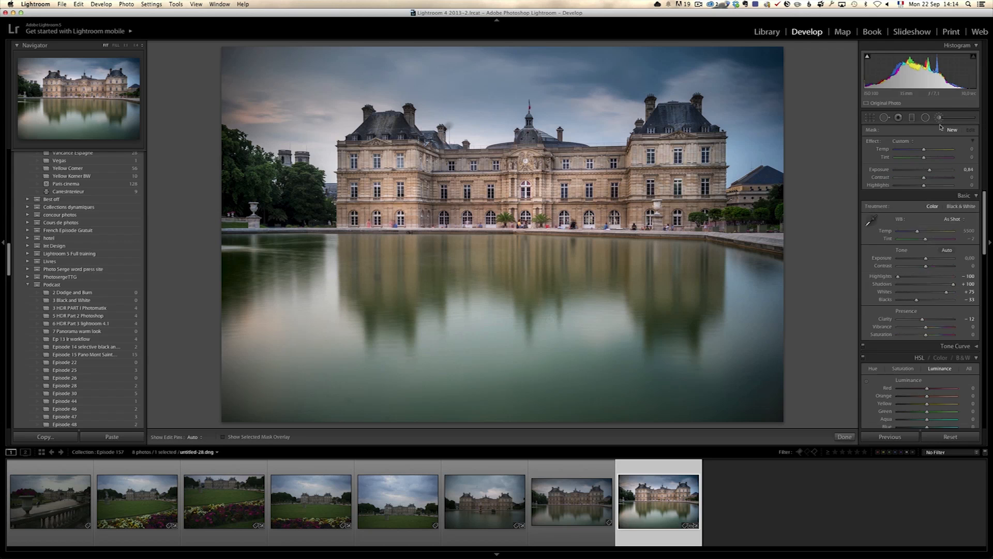
pyautogui.click(904, 141)
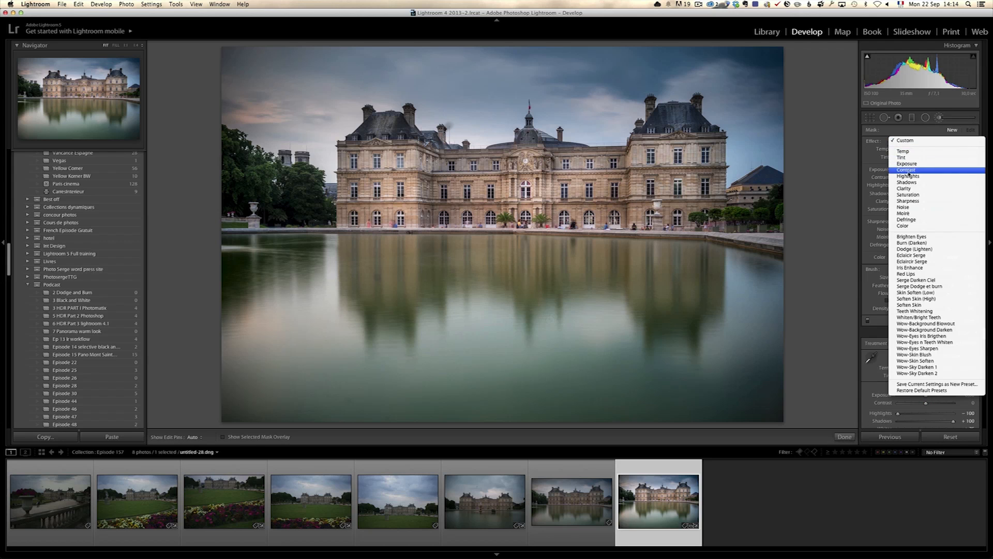
pyautogui.click(903, 188)
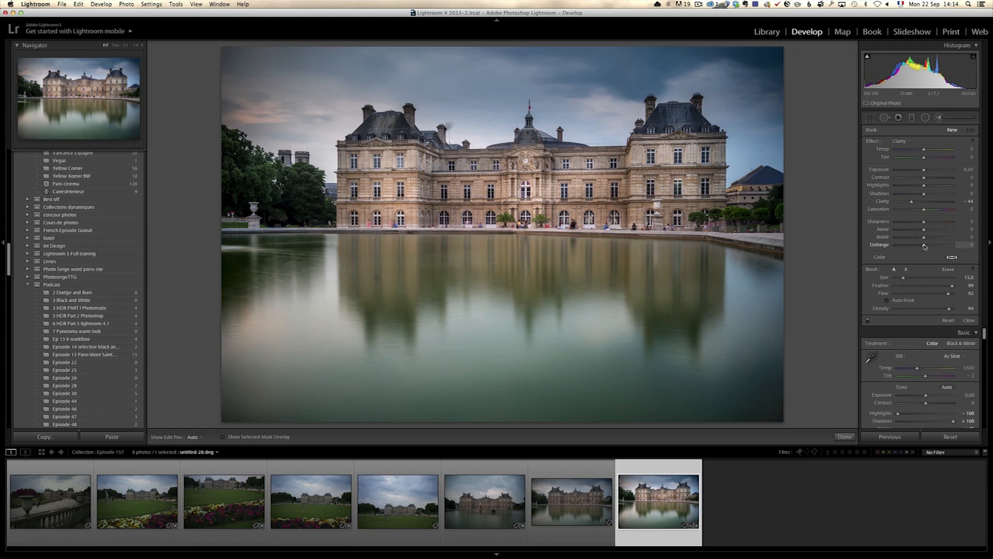
pyautogui.moveTo(939, 204); pyautogui.dragTo(942, 202)
pyautogui.click(676, 181)
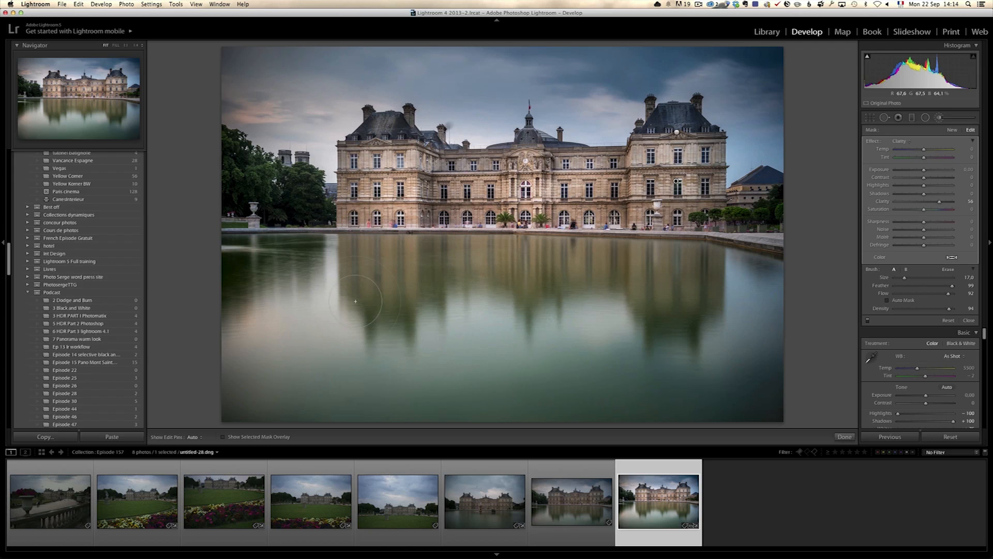
pyautogui.press('h')
pyautogui.click(968, 320)
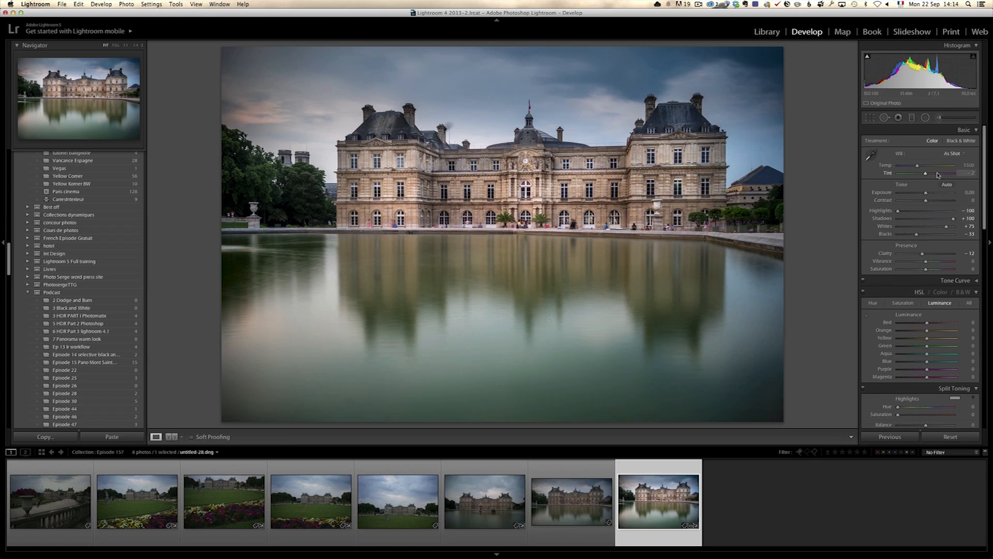
# - Try the Daylight, Cloudy and Shade white balance presets on the photo
pyautogui.click(954, 154)
pyautogui.click(953, 165)
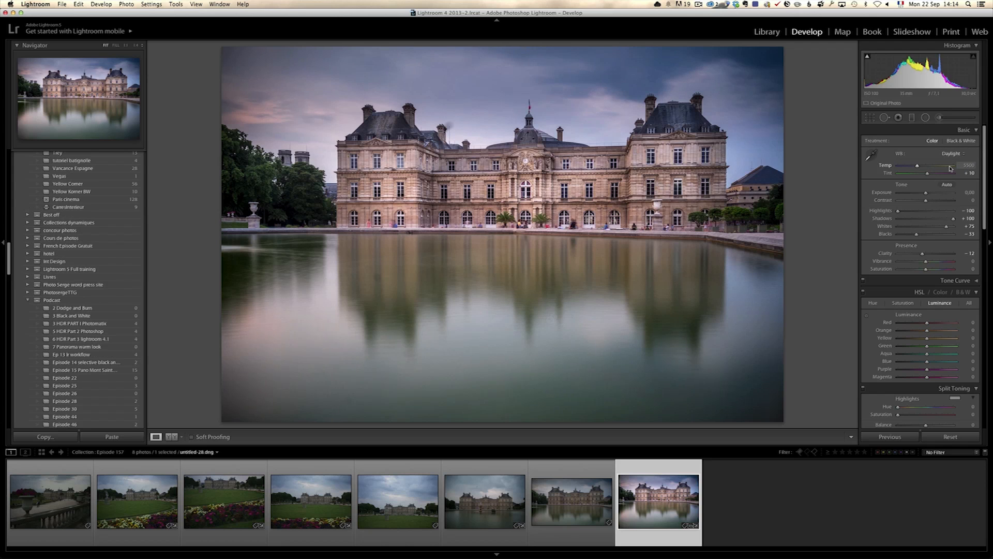
pyautogui.click(953, 154)
pyautogui.click(953, 160)
pyautogui.click(955, 154)
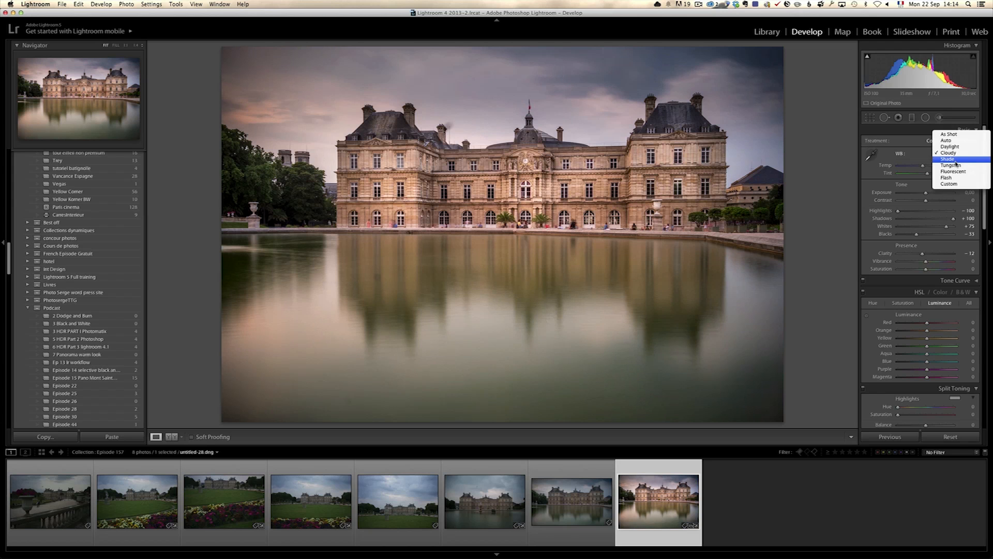
pyautogui.click(955, 161)
# - Set the white balance to the Daylight preset and raise its Tint to +16
pyautogui.click(955, 155)
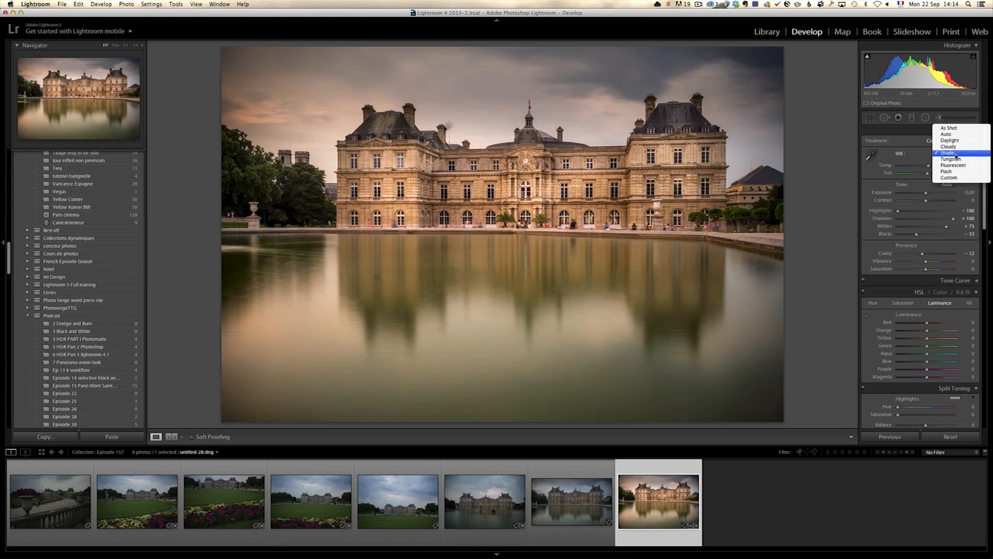
pyautogui.click(956, 140)
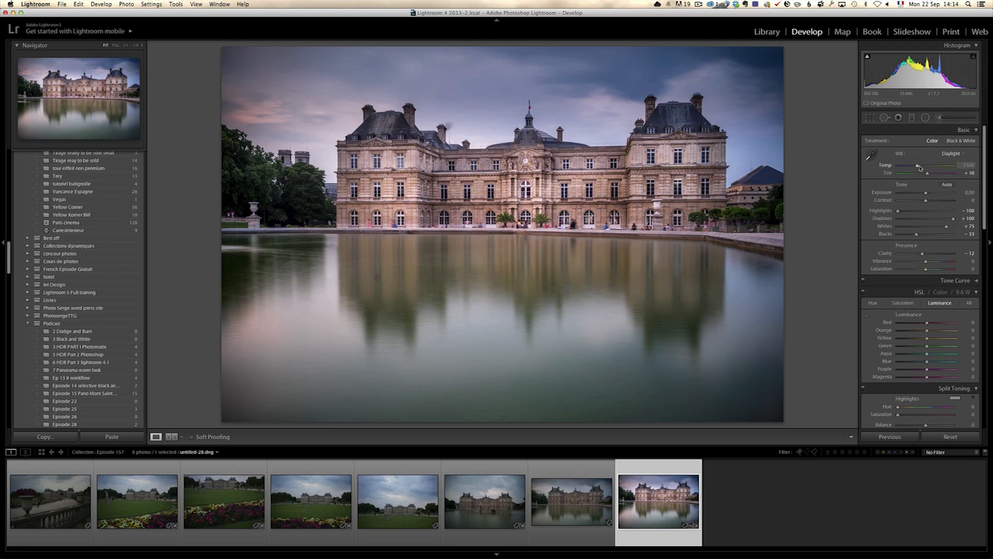
pyautogui.moveTo(929, 176); pyautogui.dragTo(931, 176)
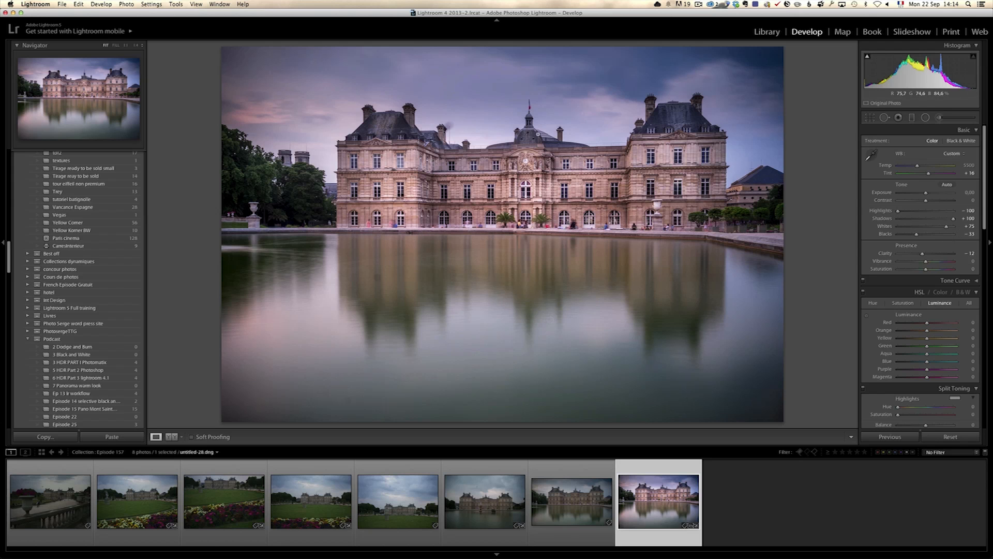
# - Try to heal the dark smudge beside the chimney with a clean patch of sky, and reset the spot removal
pyautogui.click(451, 127)
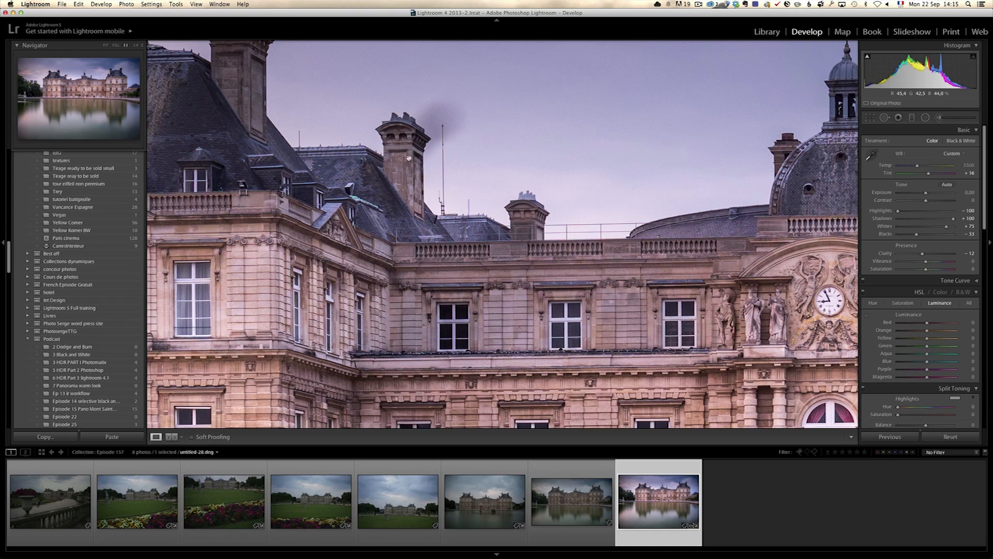
pyautogui.click(885, 117)
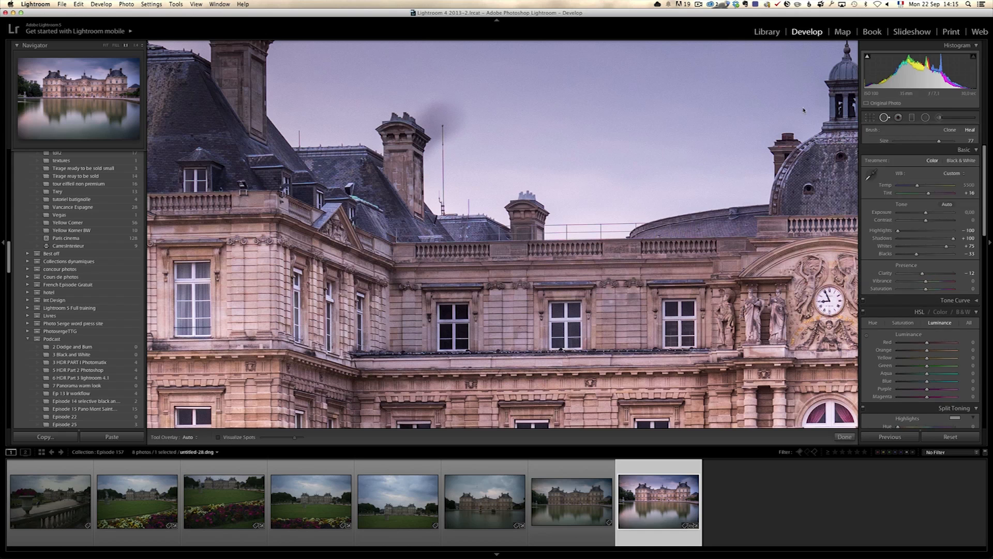
pyautogui.click(429, 125)
pyautogui.moveTo(565, 185); pyautogui.dragTo(580, 108)
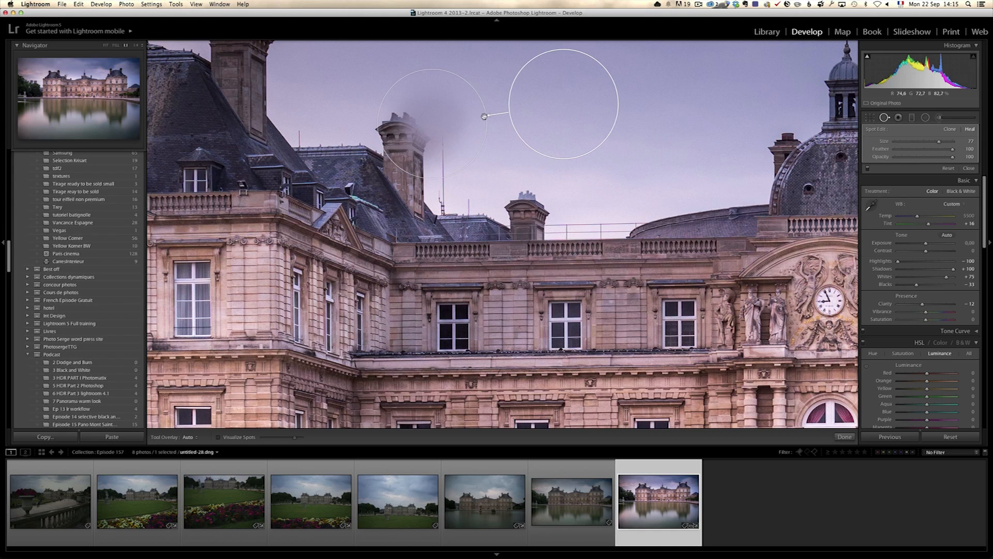
pyautogui.moveTo(486, 112); pyautogui.dragTo(469, 118)
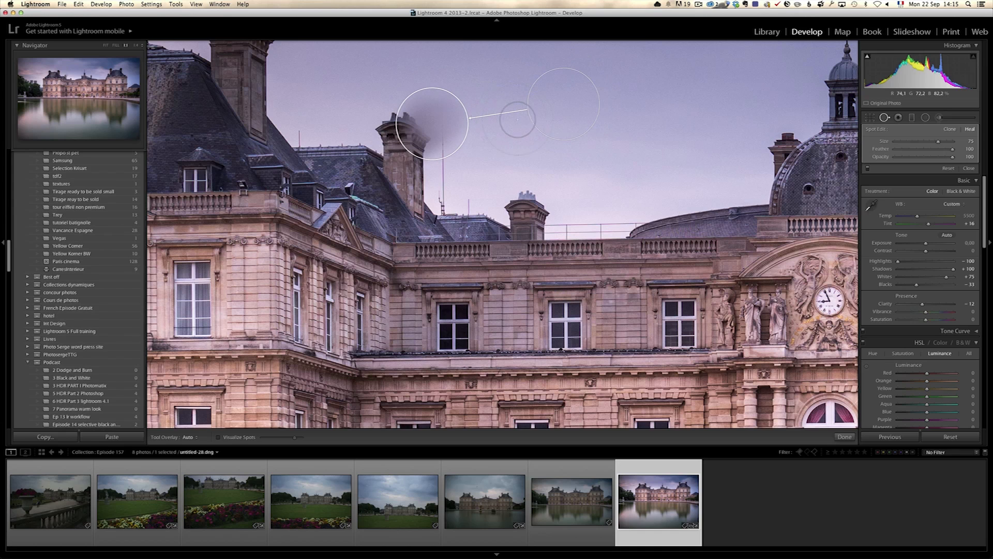
pyautogui.click(948, 168)
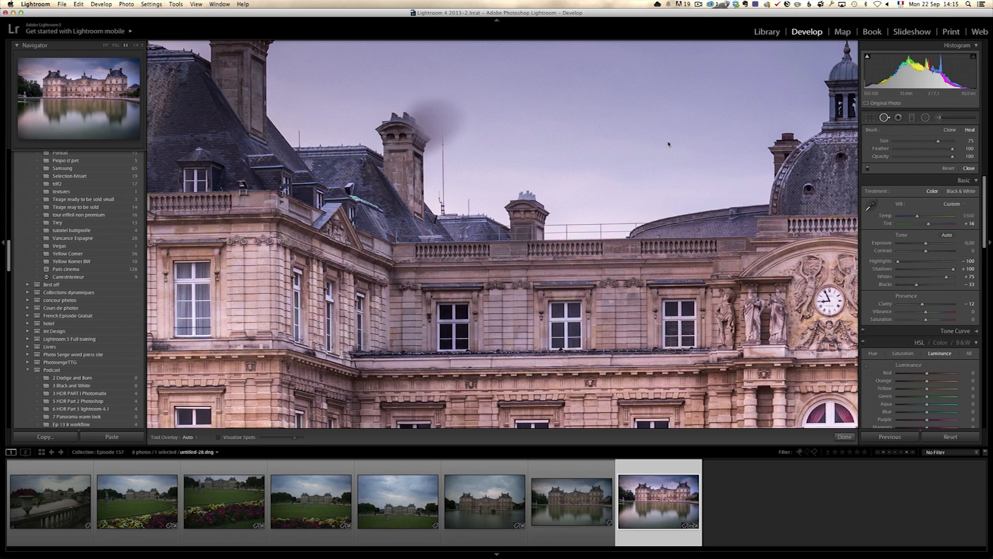
pyautogui.press('q')
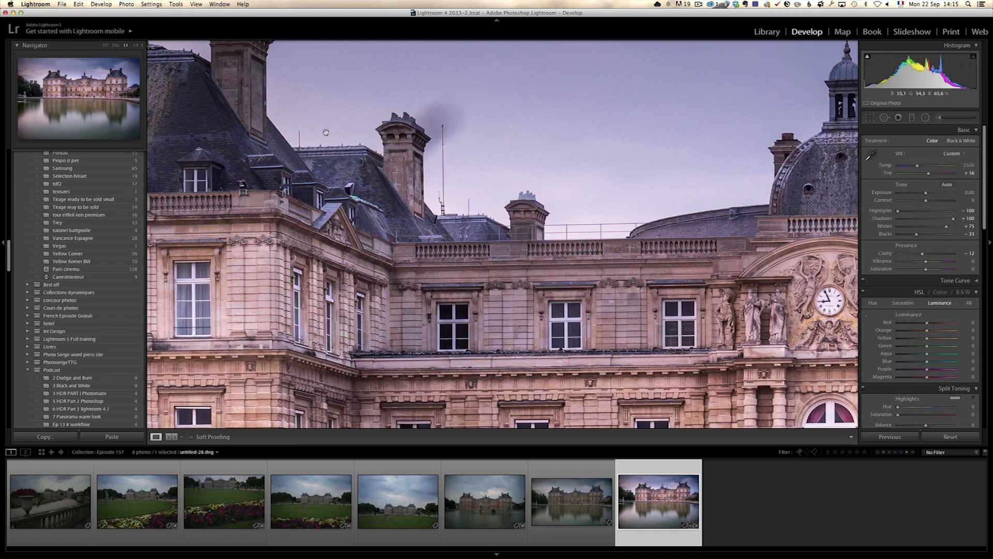
pyautogui.moveTo(552, 290); pyautogui.dragTo(551, 288)
pyautogui.scroll(-5, 552, 288)
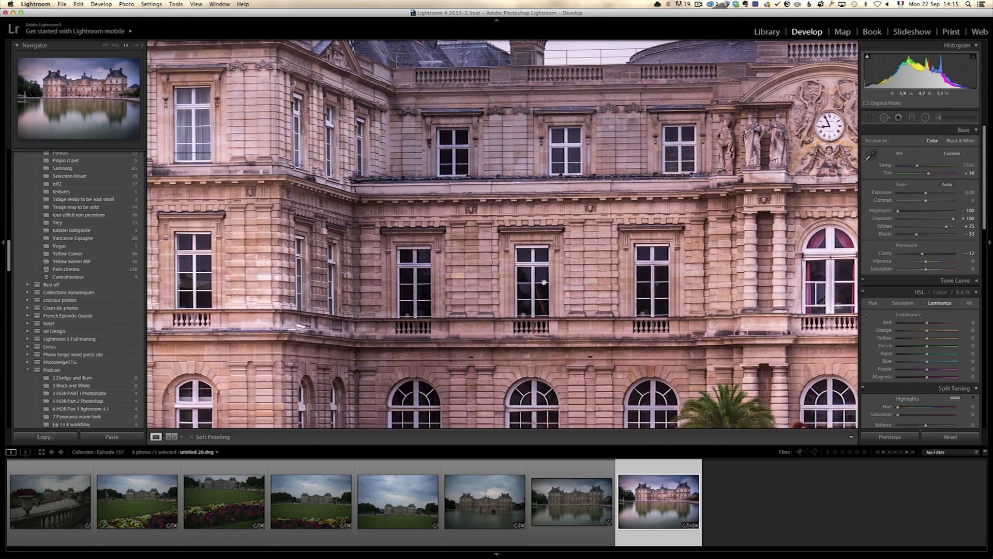
pyautogui.click(543, 282)
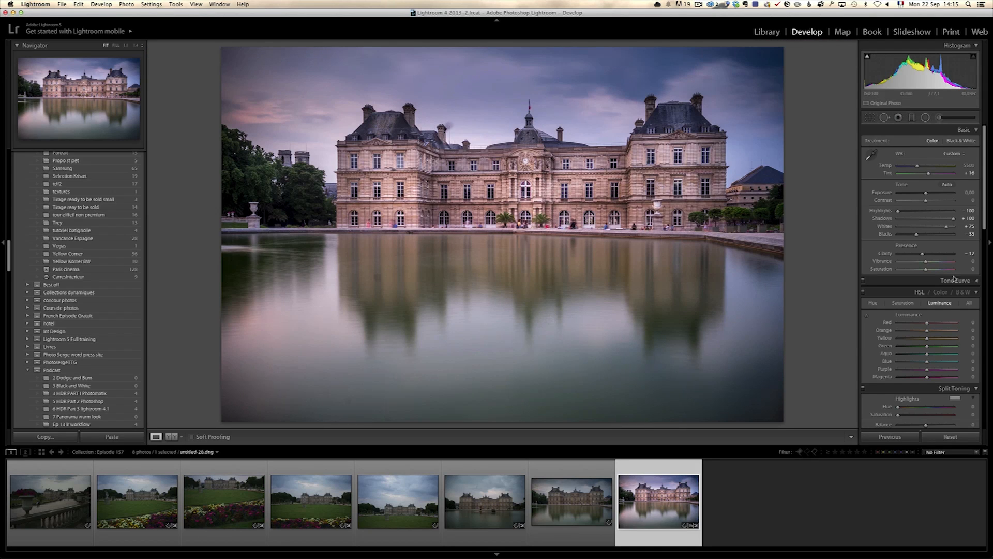
# - Enable the lens profile corrections and chromatic aberration removal for the photo
pyautogui.scroll(-15, 946, 266)
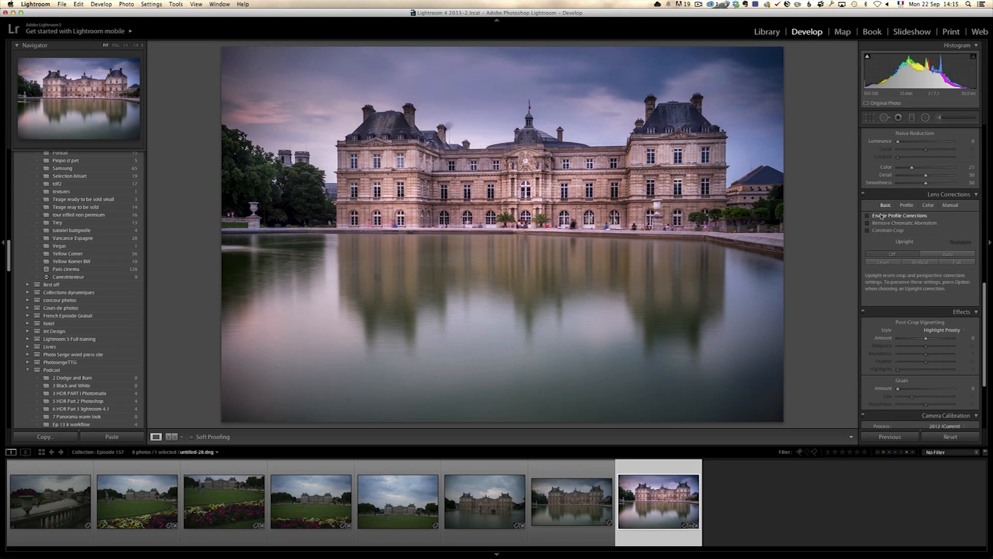
pyautogui.click(890, 218)
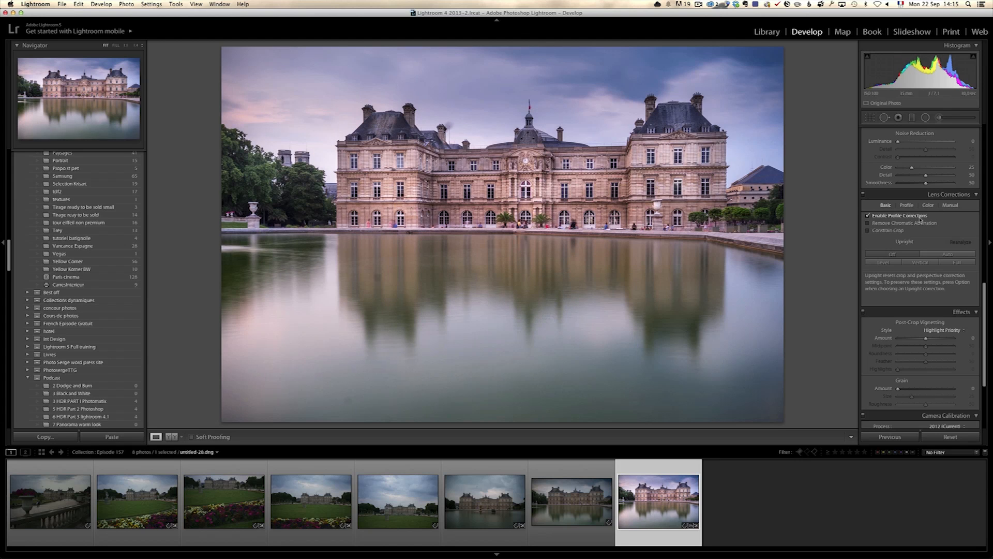
pyautogui.click(920, 217)
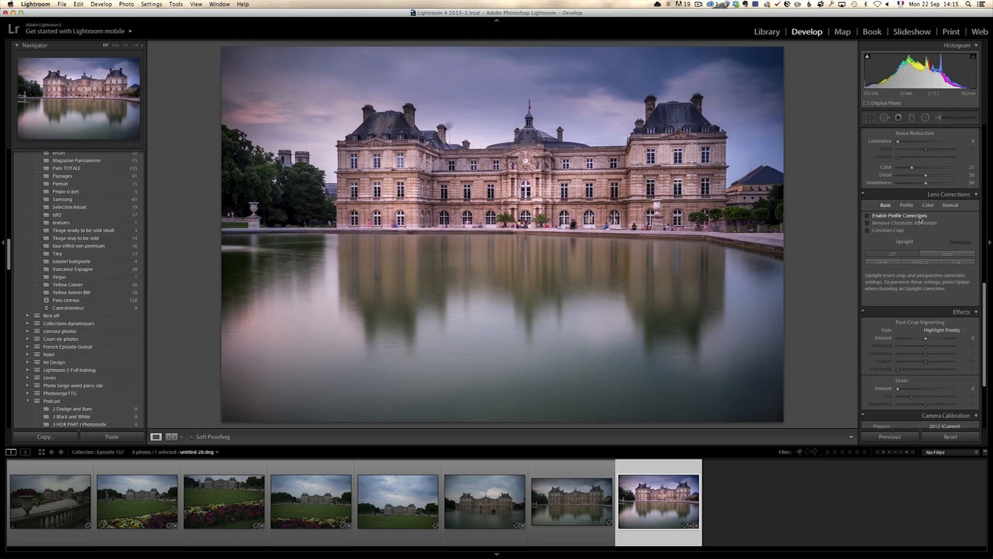
pyautogui.click(920, 217)
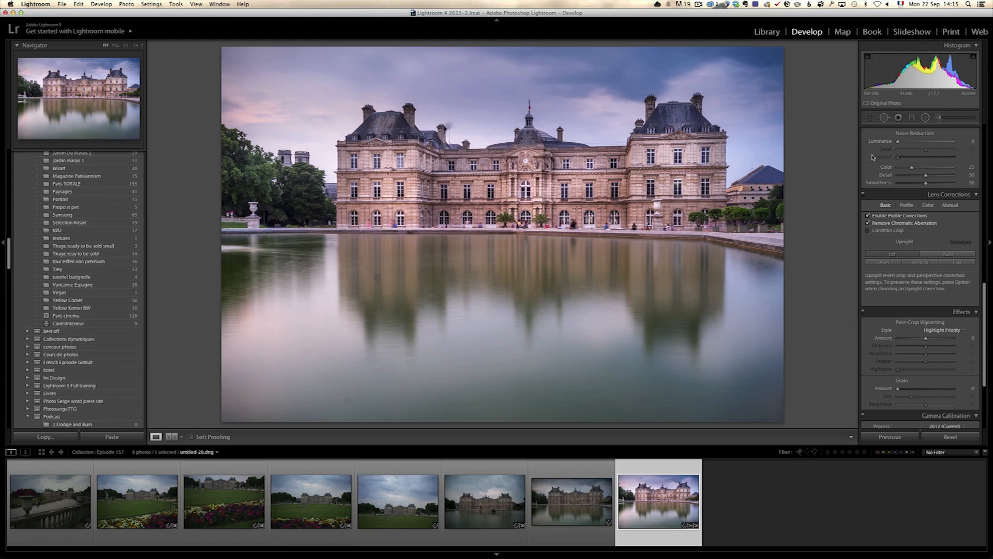
# - Crop the photo to a wider format, trimming water from its bottom edge and a thin strip of sky from its top edge
pyautogui.click(869, 117)
pyautogui.moveTo(502, 422); pyautogui.dragTo(507, 403)
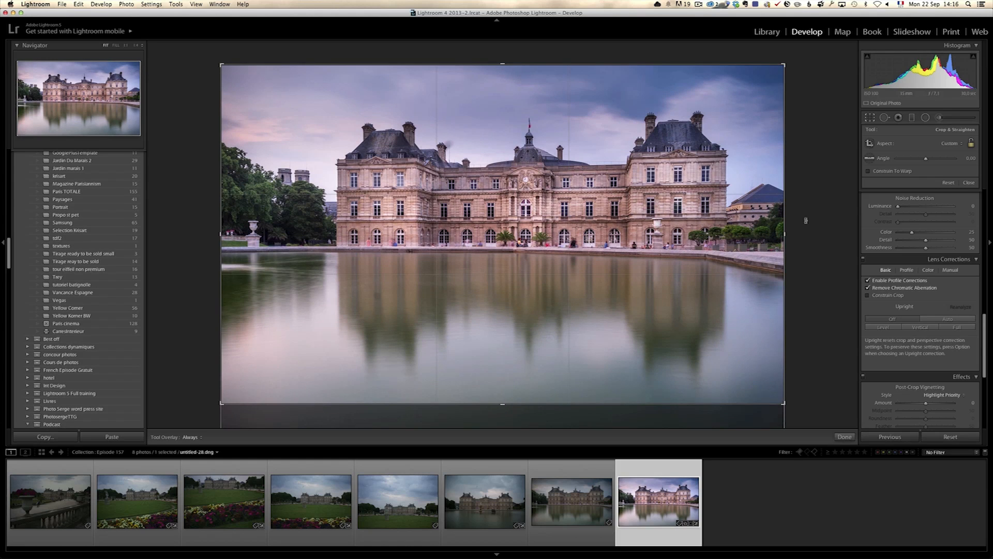
pyautogui.moveTo(508, 406); pyautogui.dragTo(504, 401)
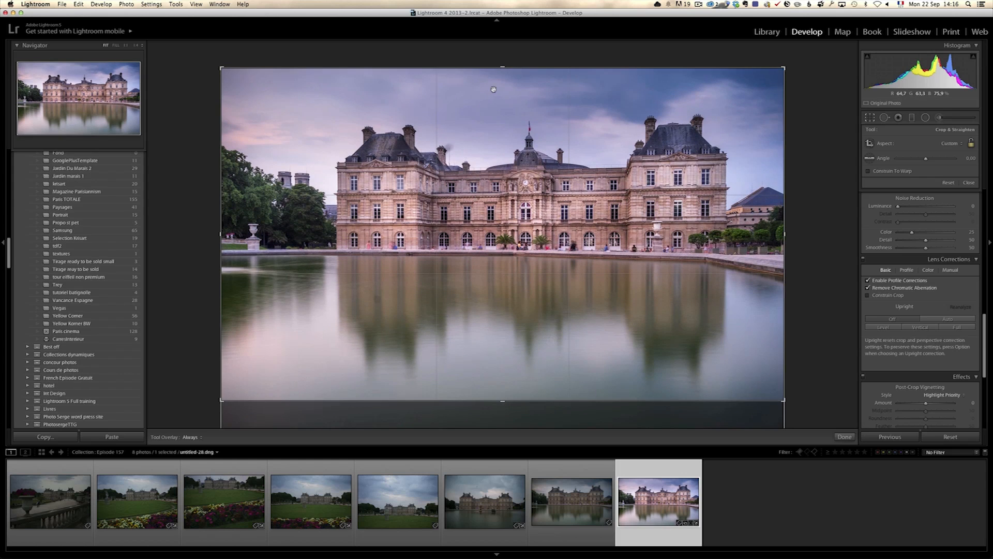
pyautogui.moveTo(504, 69); pyautogui.dragTo(505, 74)
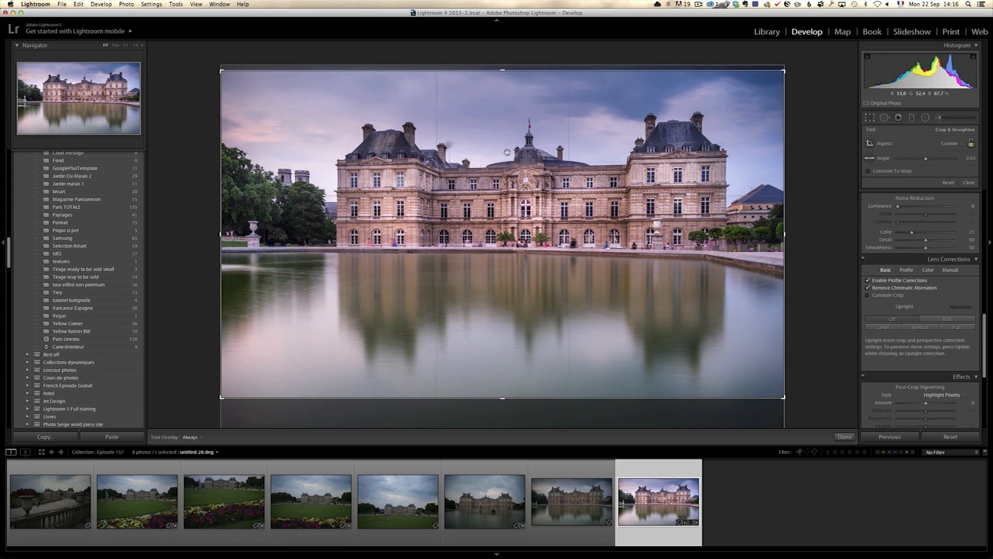
pyautogui.moveTo(505, 400); pyautogui.dragTo(507, 394)
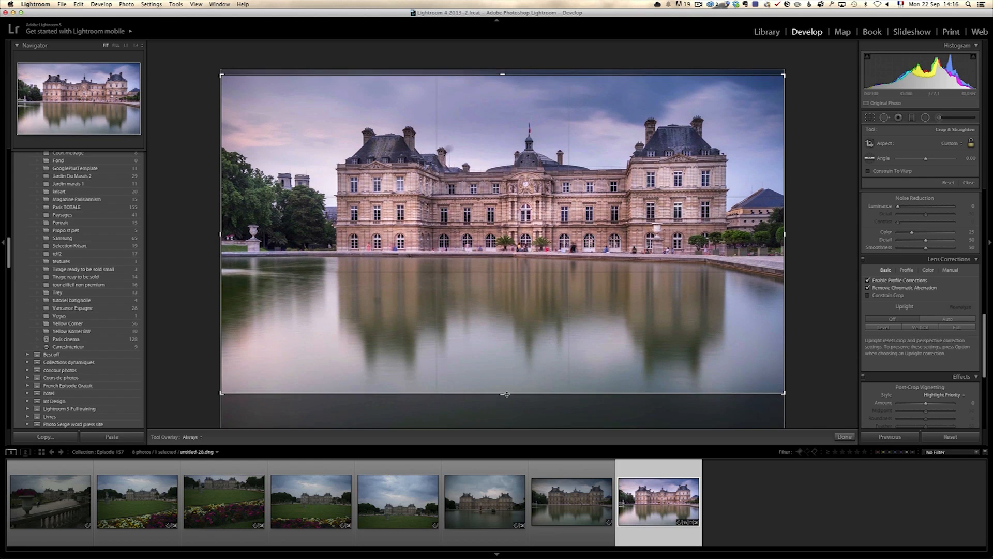
pyautogui.press('Return')
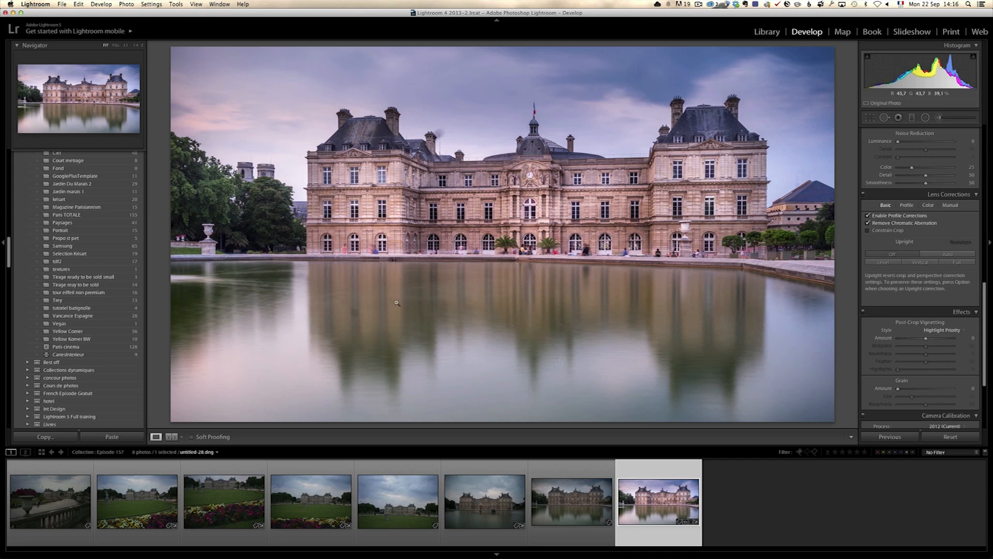
# - Heal the spot in the water over the palace's left reflection, sampling the water just below it, and finish spot removal
pyautogui.click(885, 118)
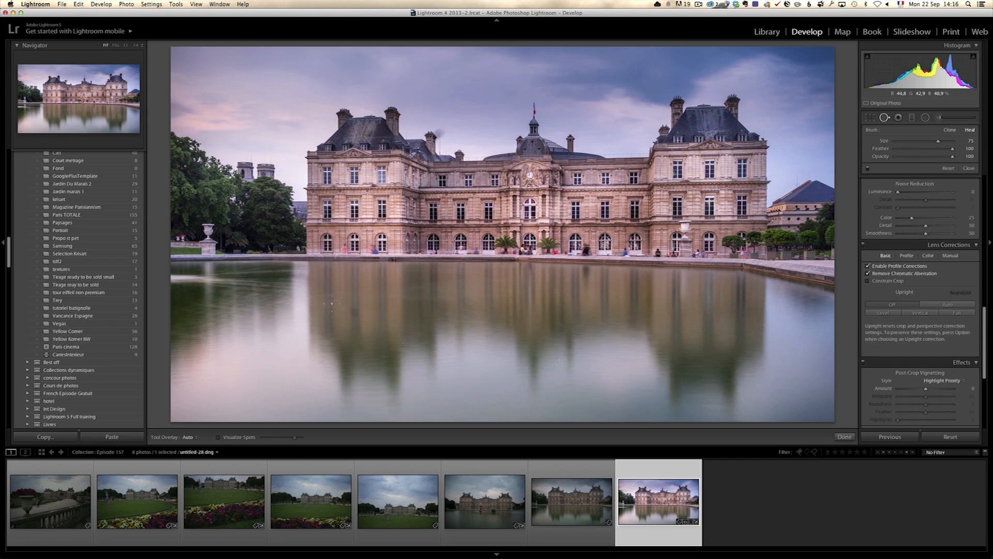
pyautogui.click(355, 313)
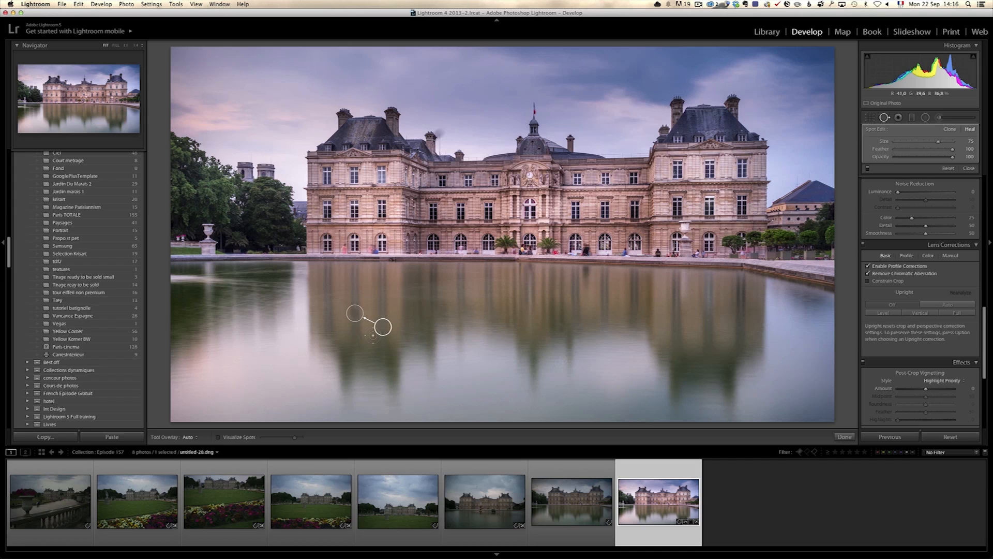
pyautogui.moveTo(381, 327); pyautogui.dragTo(358, 340)
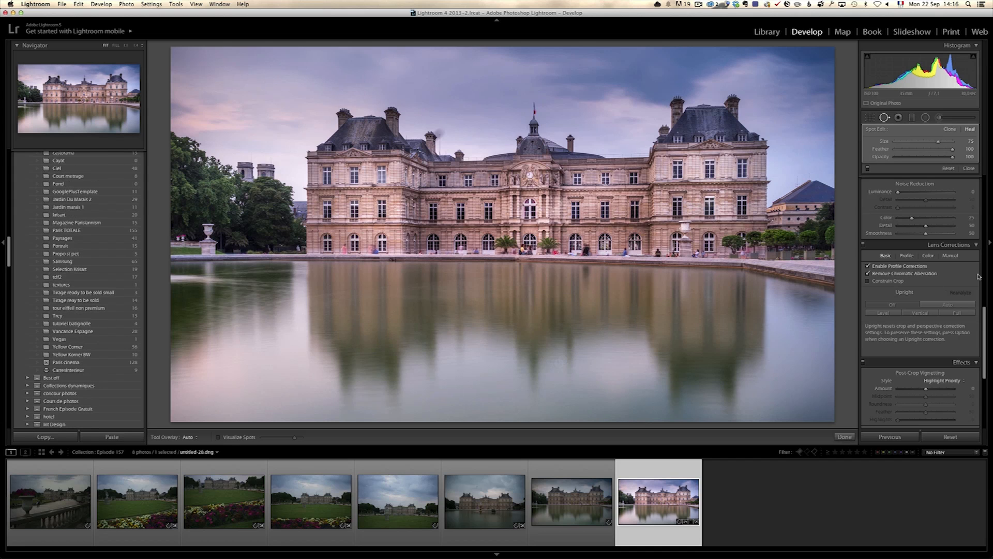
pyautogui.click(969, 169)
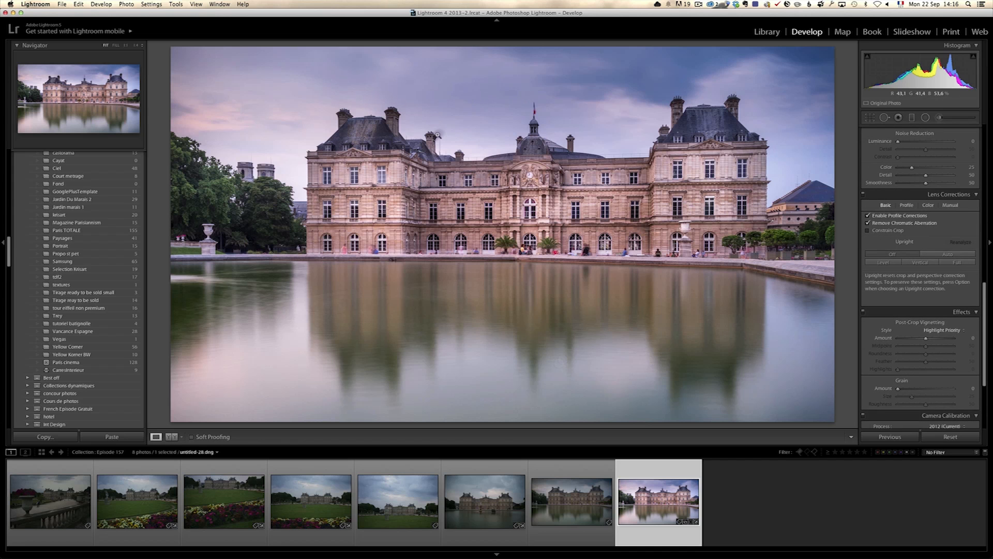
pyautogui.click(432, 132)
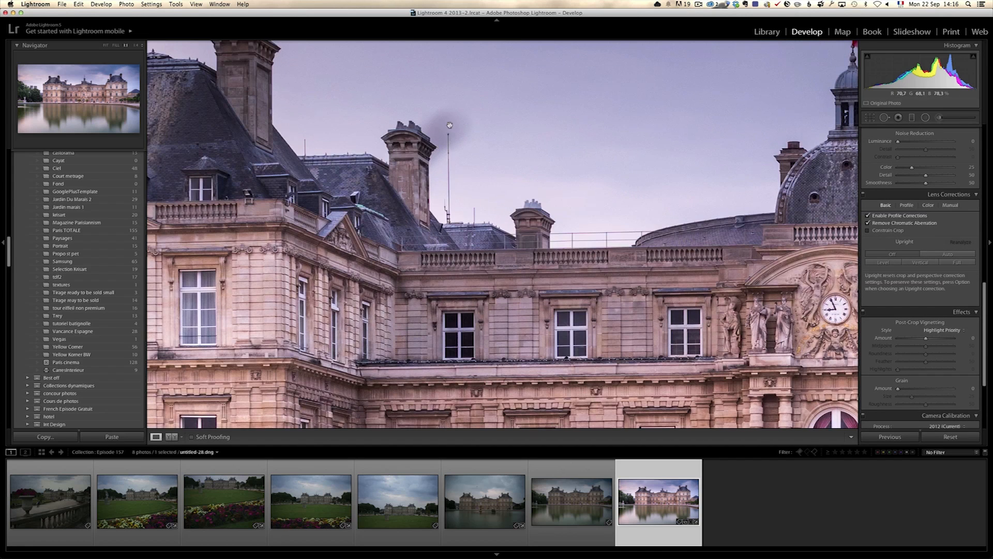
pyautogui.click(467, 124)
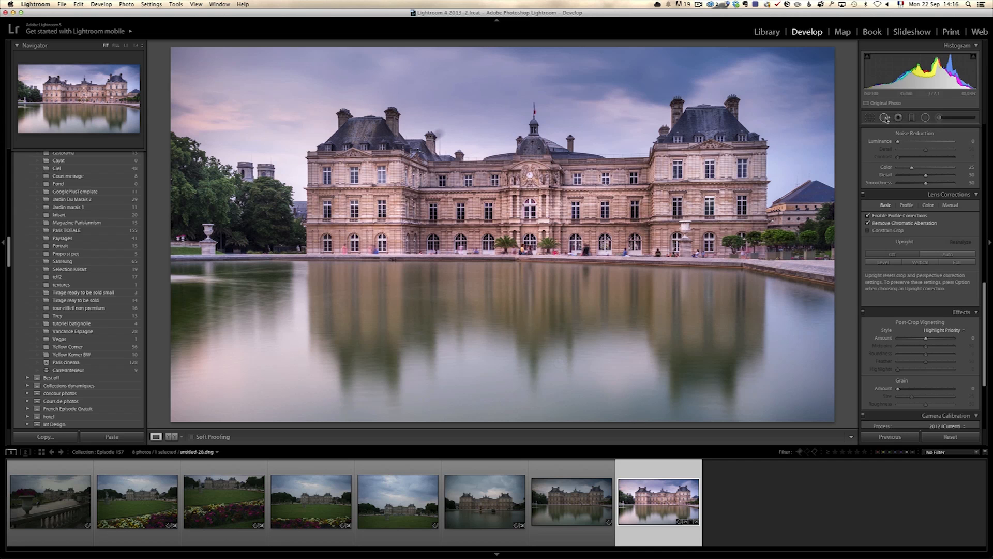
# - Add a graduated filter rising from the lower water into the reflection, with Exposure at -0.79
pyautogui.click(912, 118)
pyautogui.moveTo(502, 386); pyautogui.dragTo(503, 331)
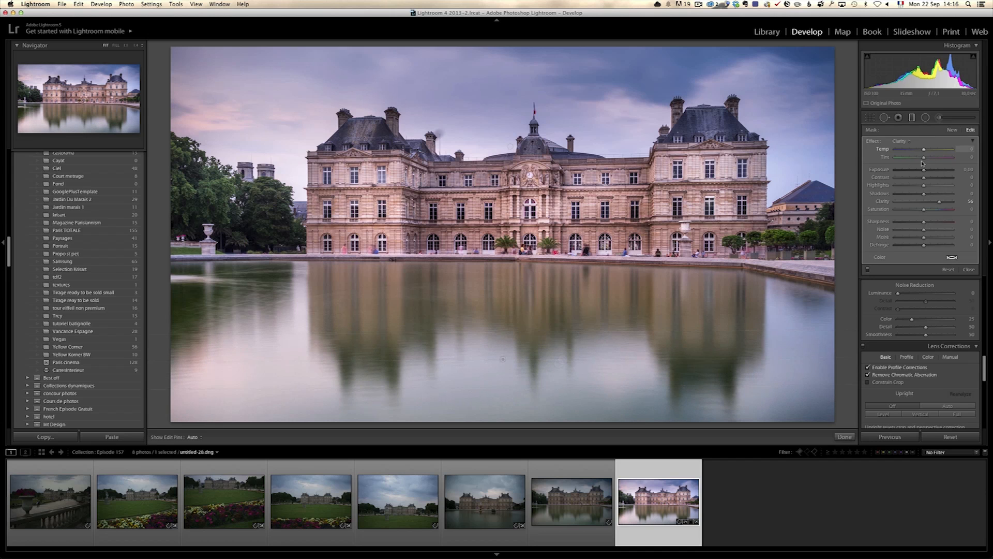
pyautogui.moveTo(924, 170); pyautogui.dragTo(918, 169)
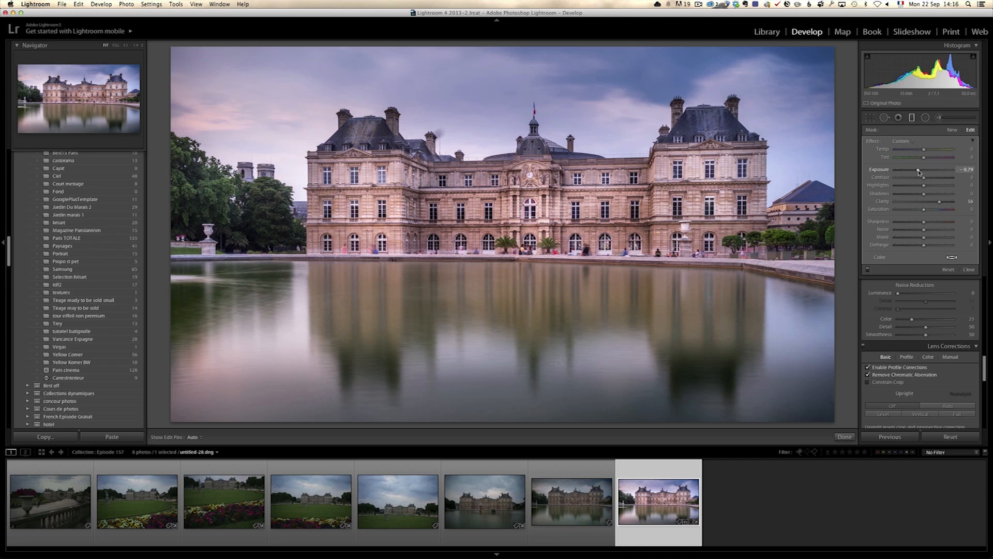
# - Set the water graduated filter's Clarity to -45, extend its fade higher into the reflection, and finish the filter
pyautogui.moveTo(498, 324); pyautogui.dragTo(499, 303)
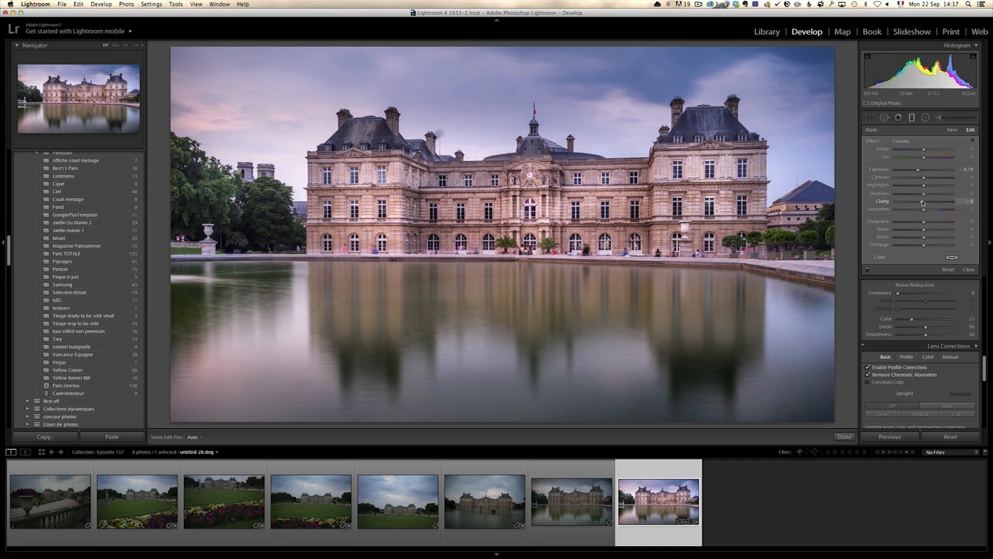
pyautogui.moveTo(923, 202); pyautogui.dragTo(923, 202)
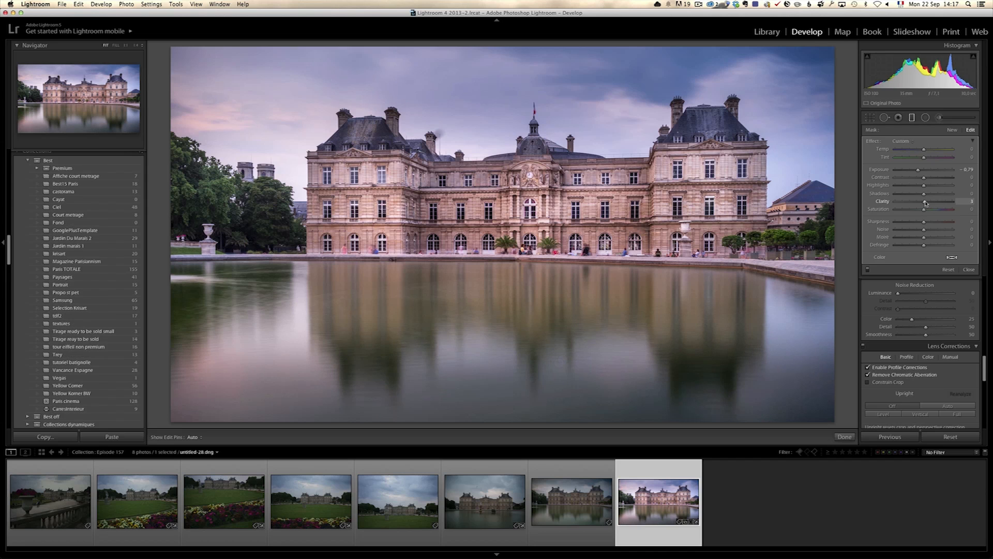
pyautogui.click(867, 269)
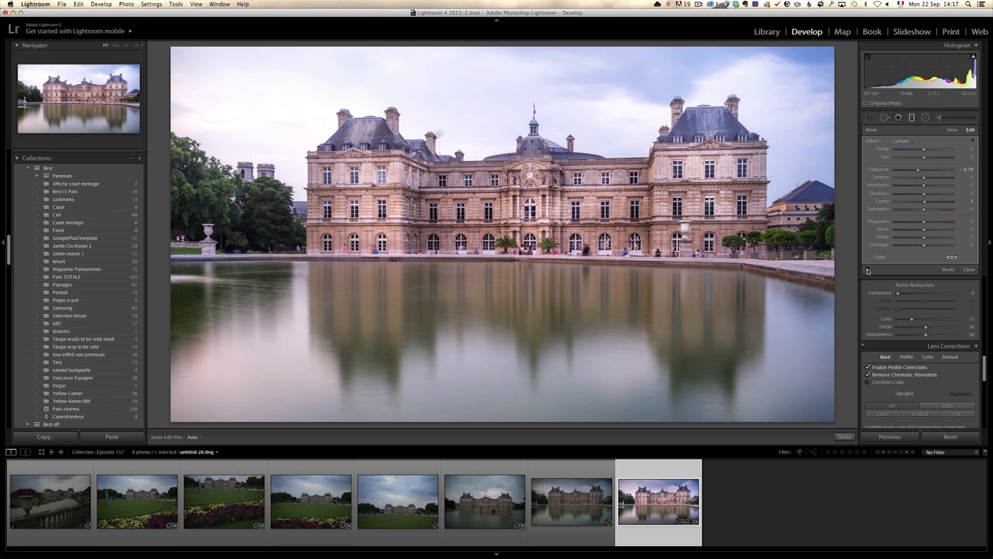
pyautogui.click(868, 269)
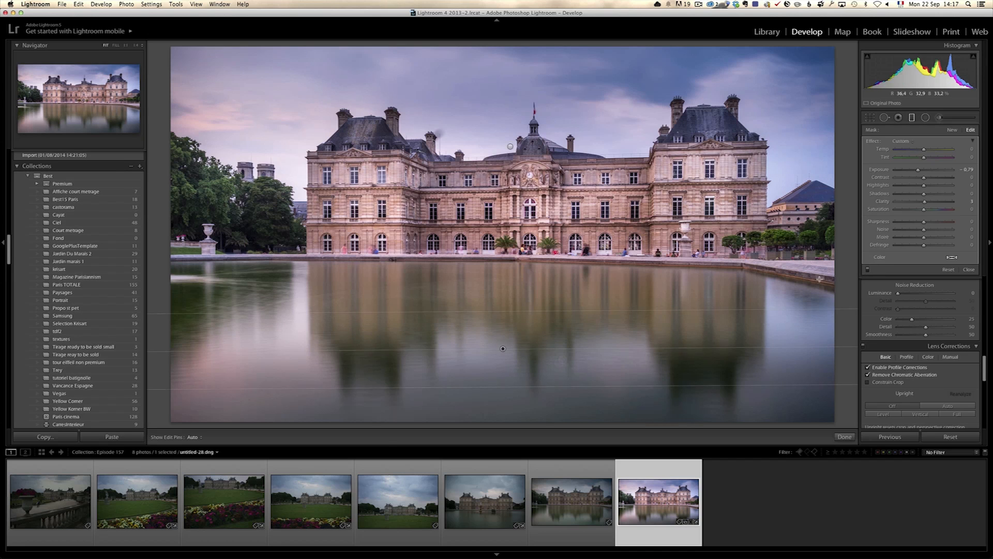
pyautogui.click(911, 203)
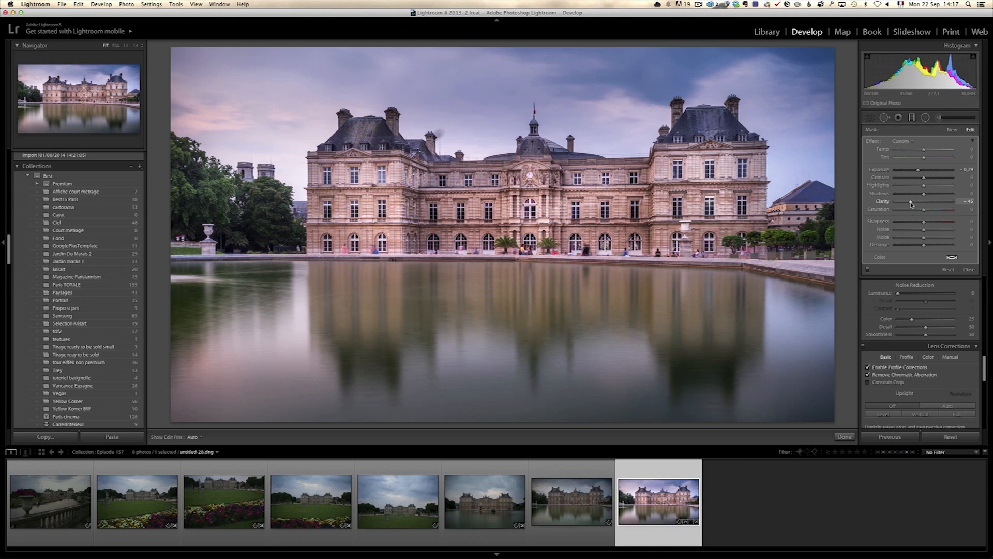
pyautogui.moveTo(520, 313); pyautogui.dragTo(533, 279)
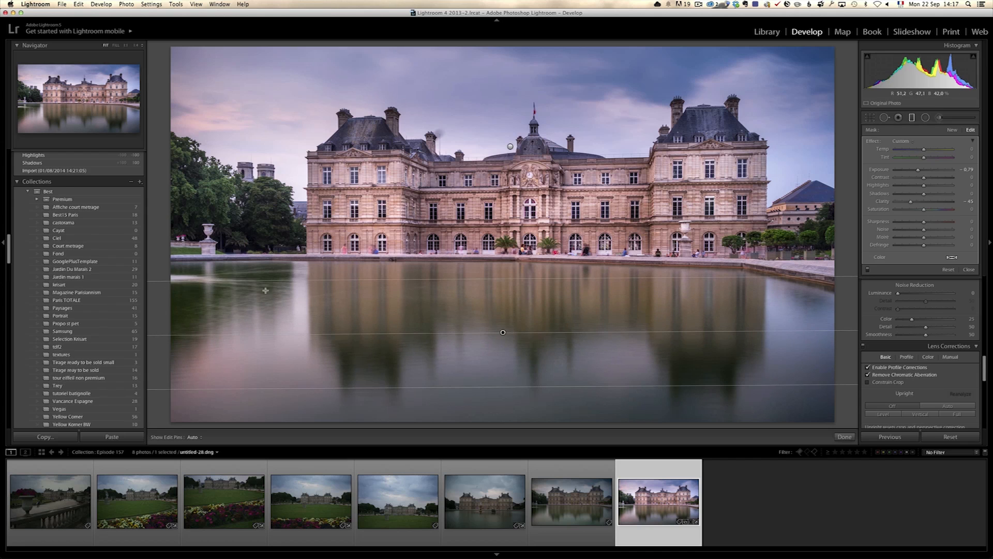
pyautogui.click(969, 269)
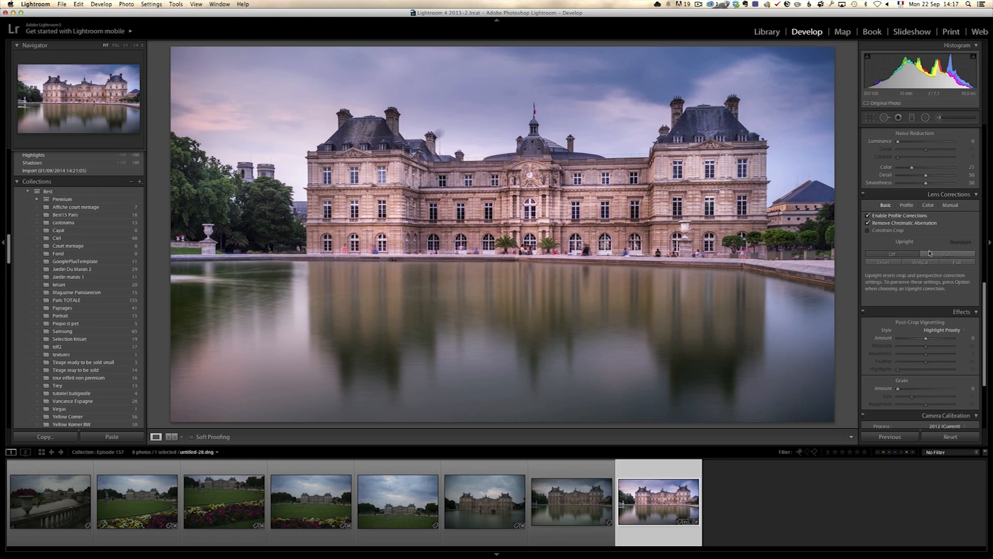
# - Add a dark post-crop vignette with Amount at -13
pyautogui.scroll(-4, 930, 253)
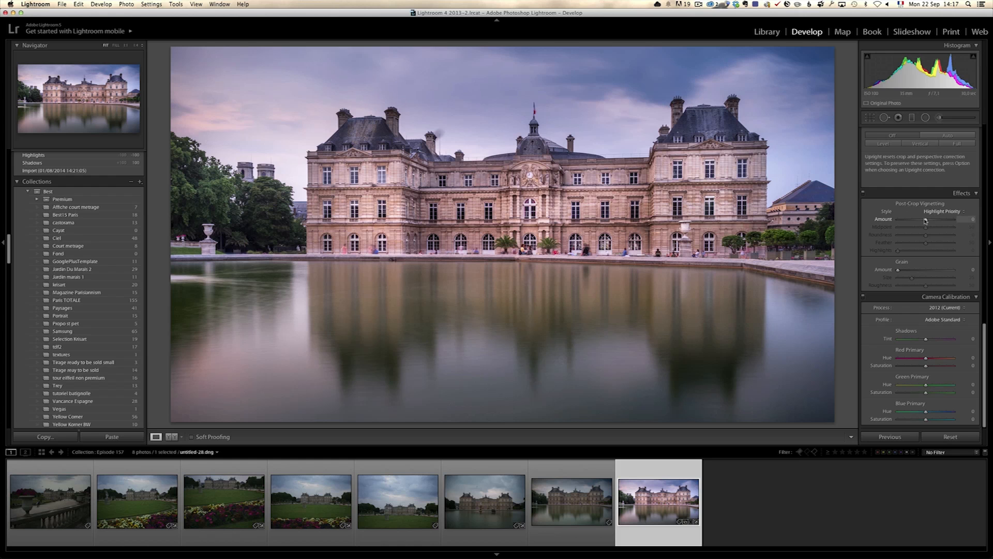
pyautogui.moveTo(926, 221); pyautogui.dragTo(922, 221)
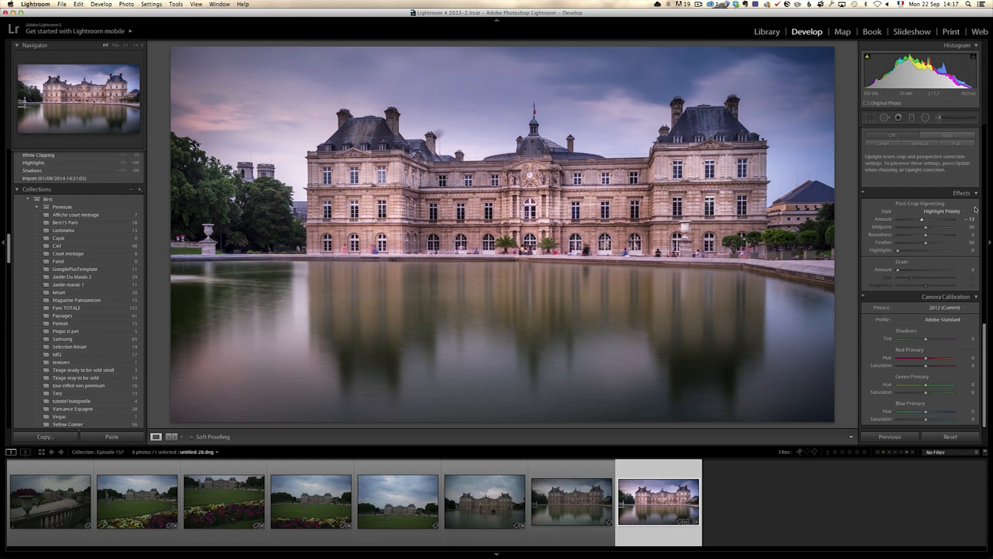
# - Set Sharpening Amount to 86 and Masking to 41, and Noise Reduction Luminance to 12, checking the façade up close
pyautogui.scroll(8, 976, 209)
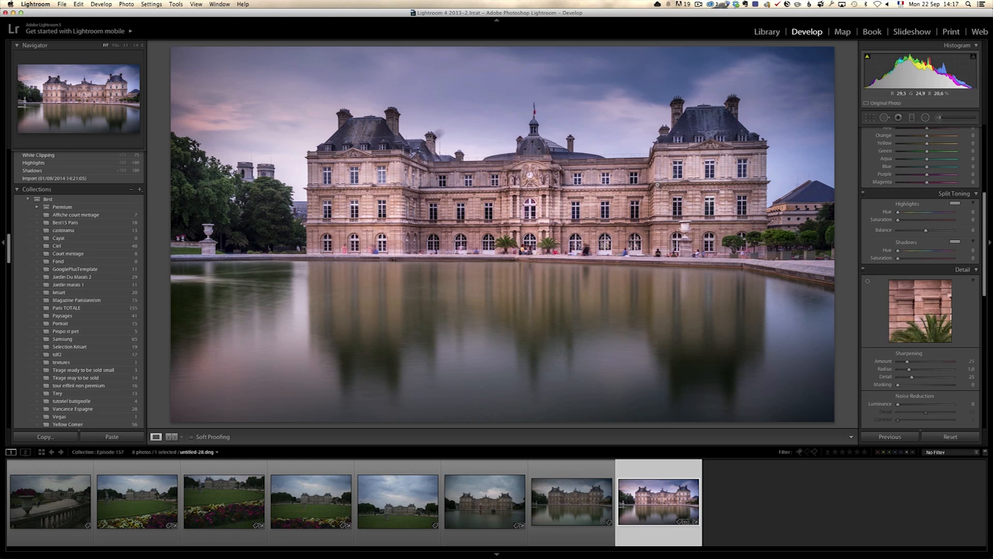
pyautogui.click(655, 184)
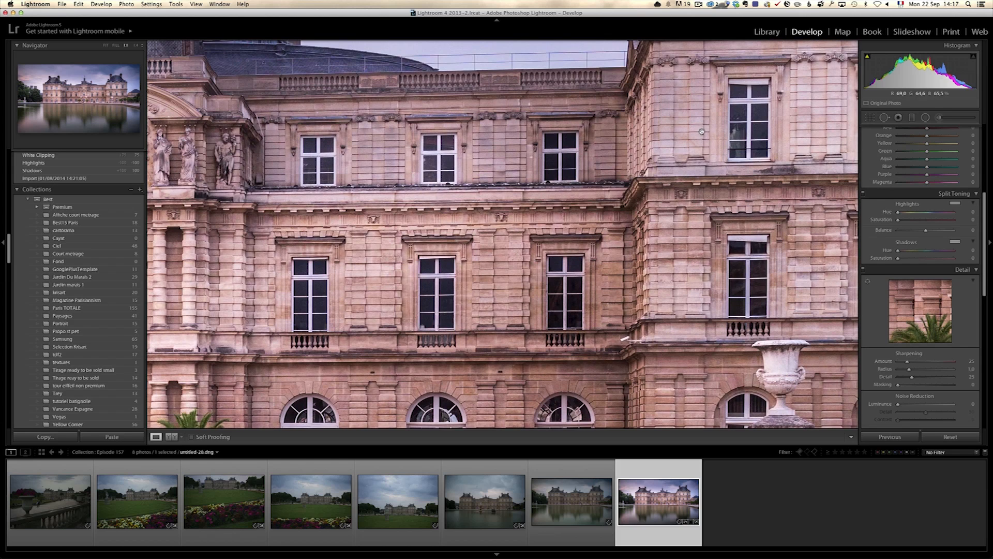
pyautogui.moveTo(775, 87); pyautogui.dragTo(826, 194)
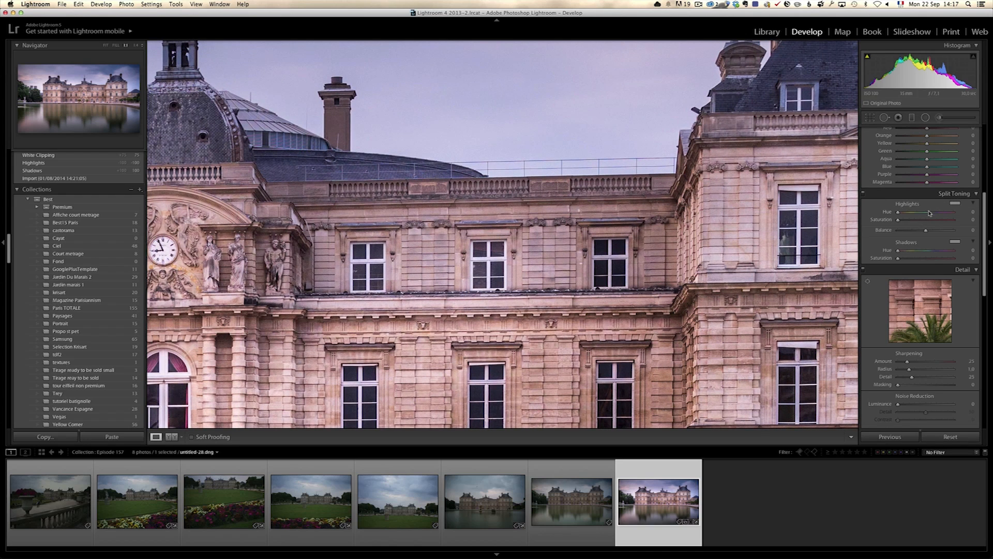
pyautogui.scroll(-3, 905, 290)
pyautogui.moveTo(906, 329); pyautogui.dragTo(905, 329)
pyautogui.moveTo(907, 285); pyautogui.dragTo(933, 287)
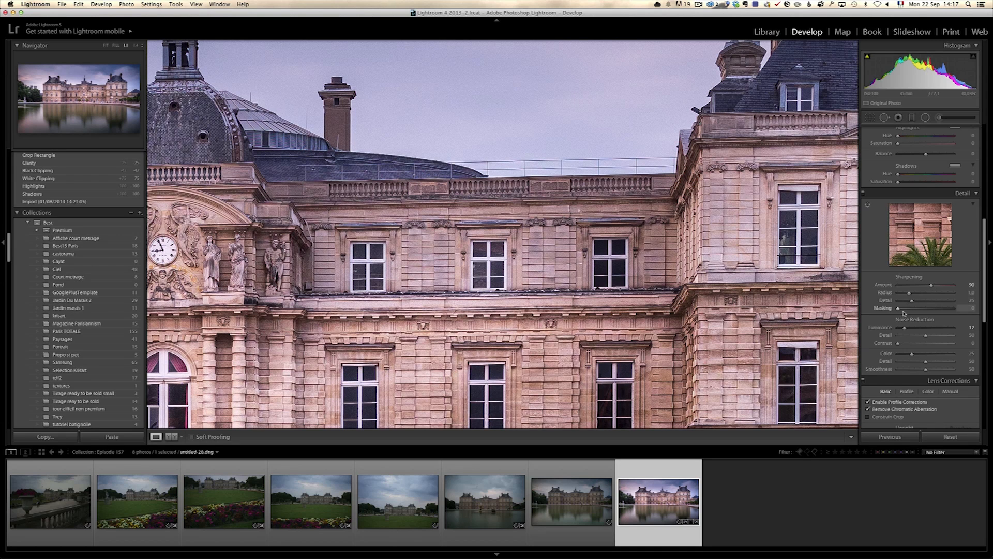
pyautogui.keyDown('alt'); pyautogui.moveTo(899, 310); pyautogui.dragTo(921, 309); pyautogui.keyUp('alt')
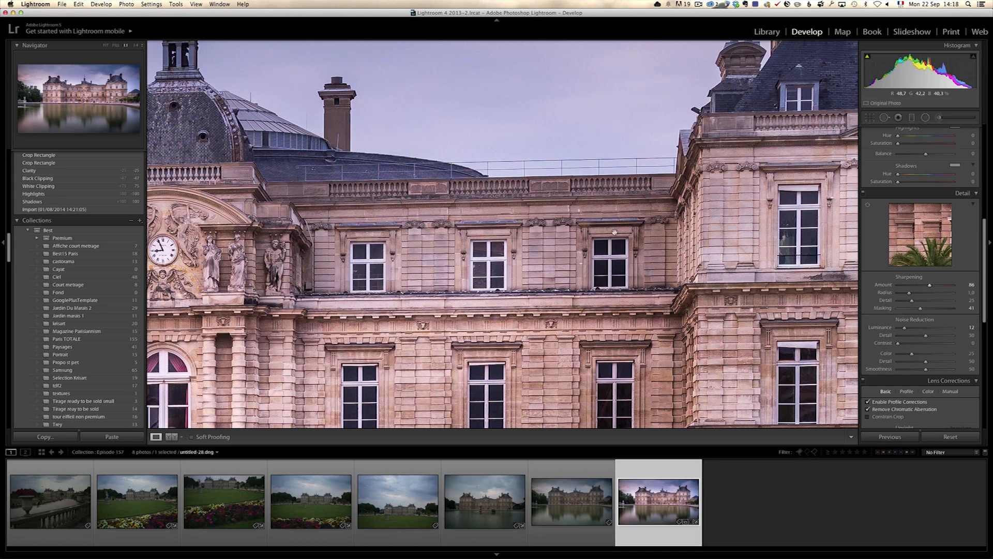
pyautogui.click(495, 161)
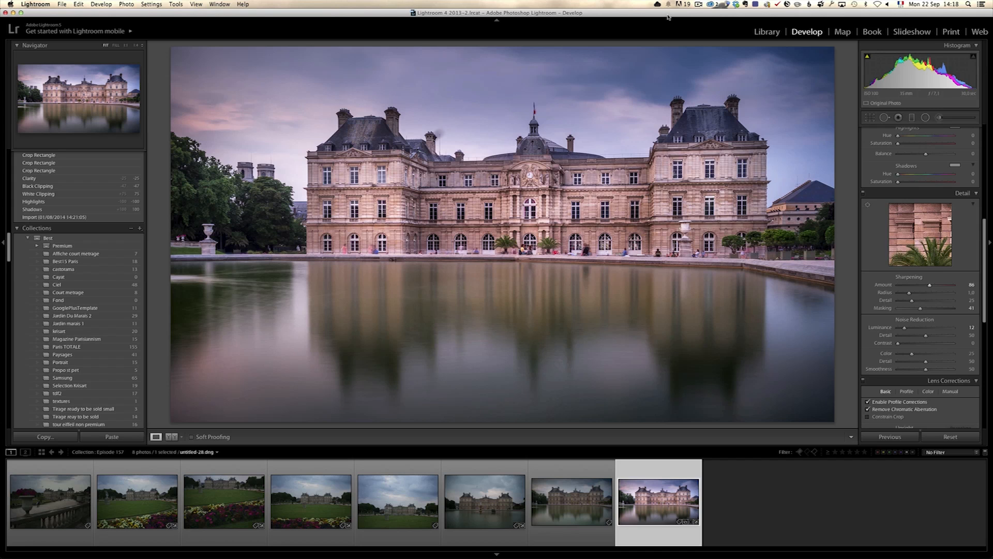
# - Open the edited photo in Adobe Photoshop CC 2014 and duplicate its Background layer
pyautogui.click(442, 133)
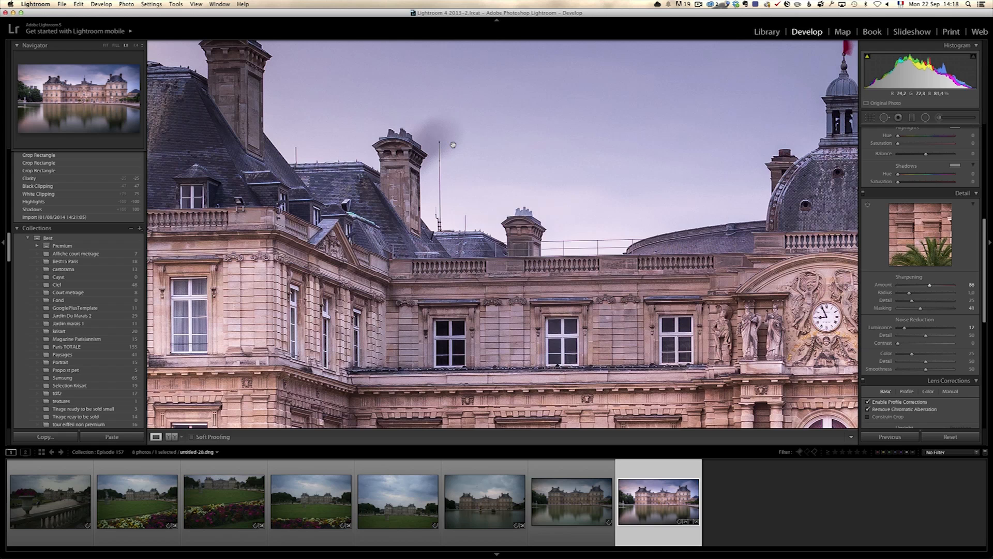
pyautogui.rightClick(647, 500)
pyautogui.moveTo(671, 395)
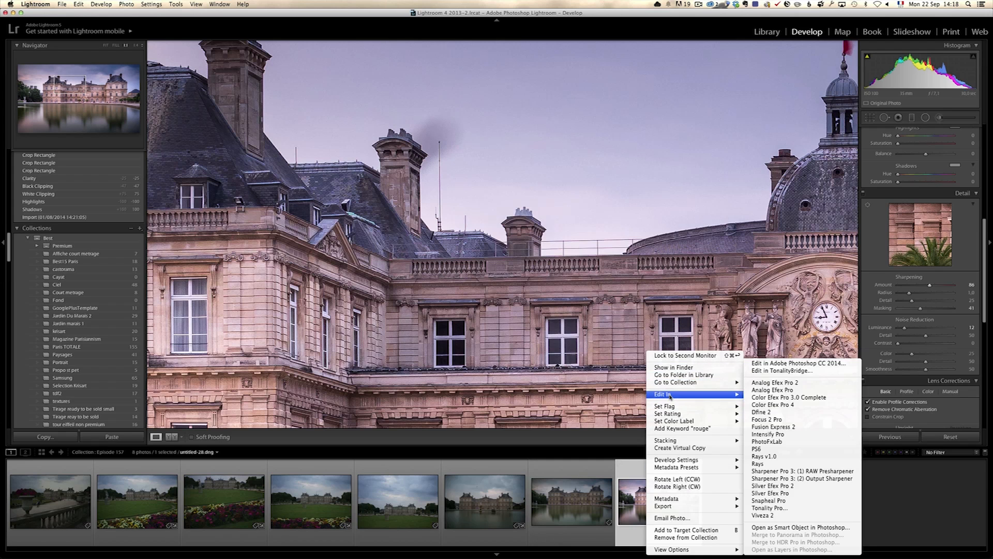
pyautogui.click(782, 370)
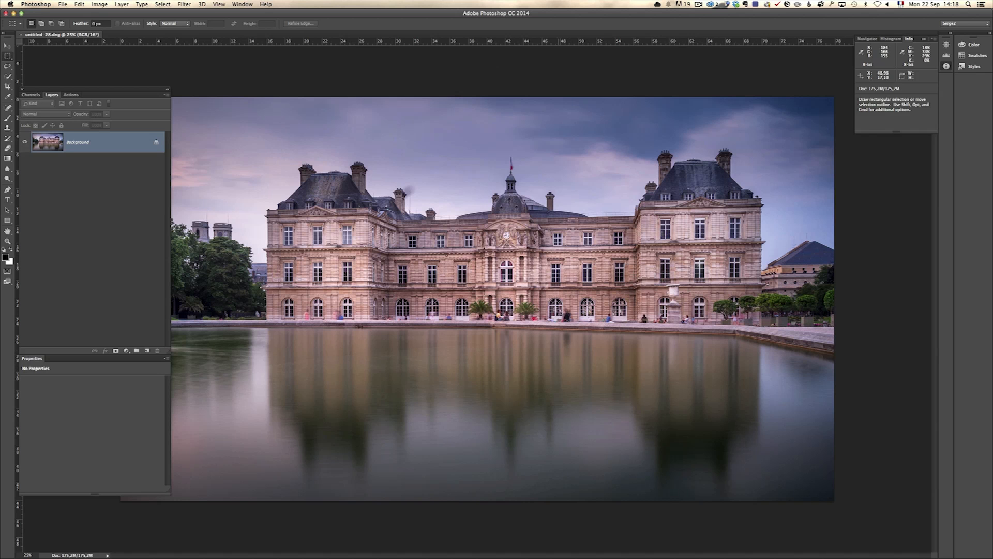
pyautogui.moveTo(129, 148); pyautogui.dragTo(146, 349)
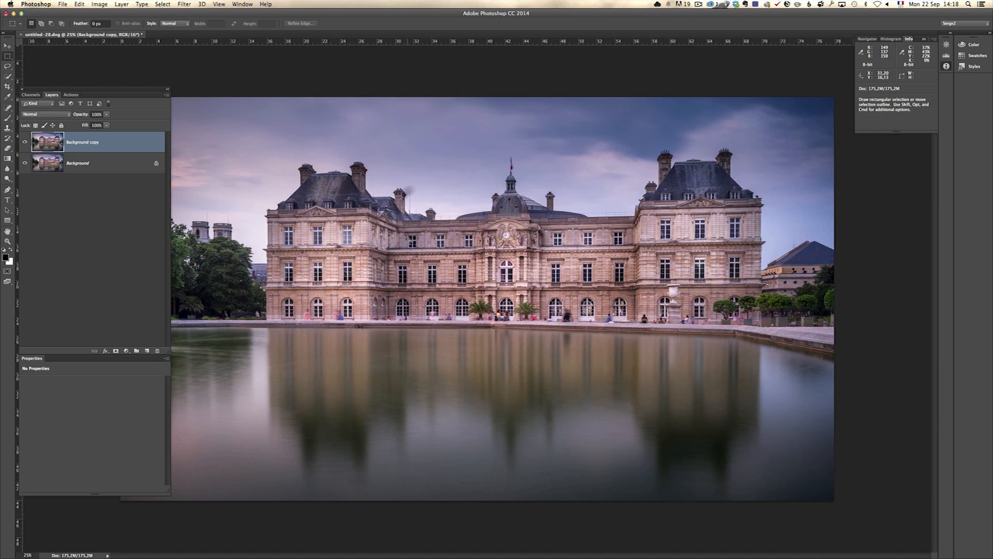
# - Start a Pen path along the right edge of the chimney beside the dark smudge, following its cornice
pyautogui.press('z')
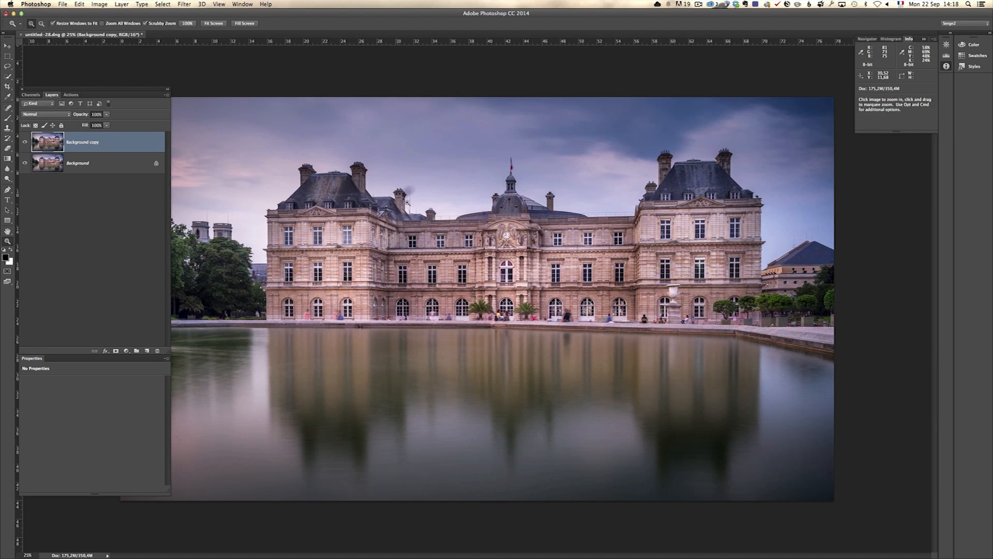
pyautogui.click(408, 193)
pyautogui.click(408, 193)
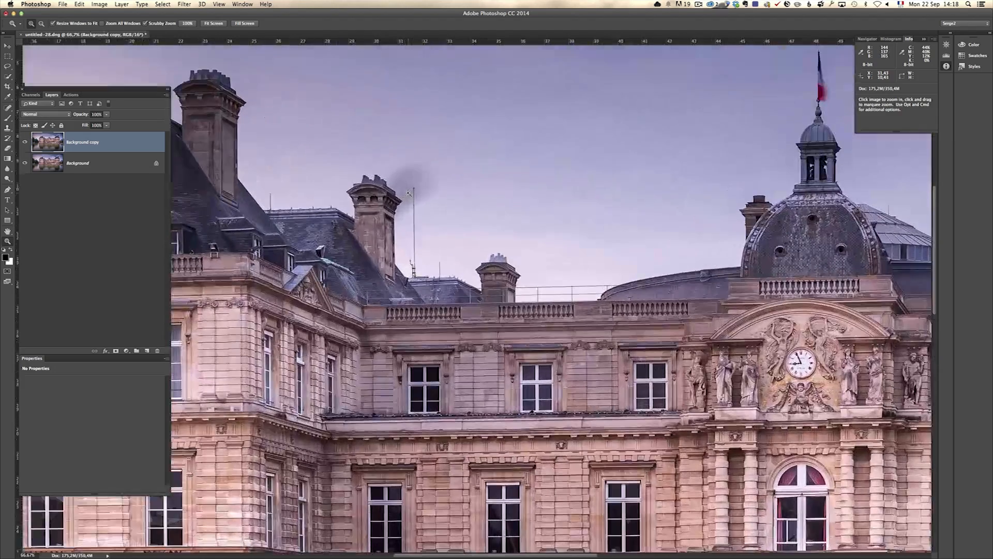
pyautogui.click(408, 192)
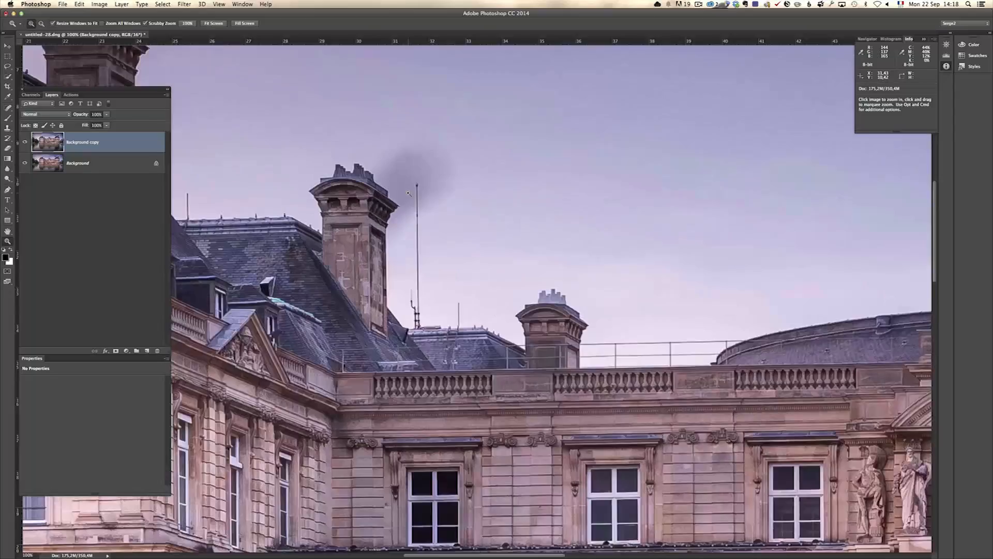
pyautogui.keyDown('alt'); pyautogui.click(403, 199); pyautogui.keyUp('alt')
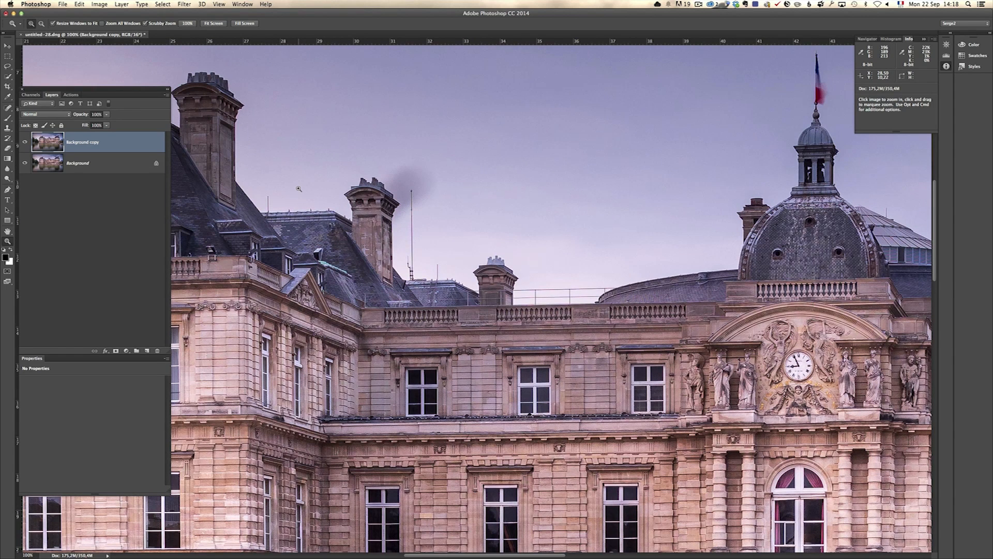
pyautogui.click(361, 197)
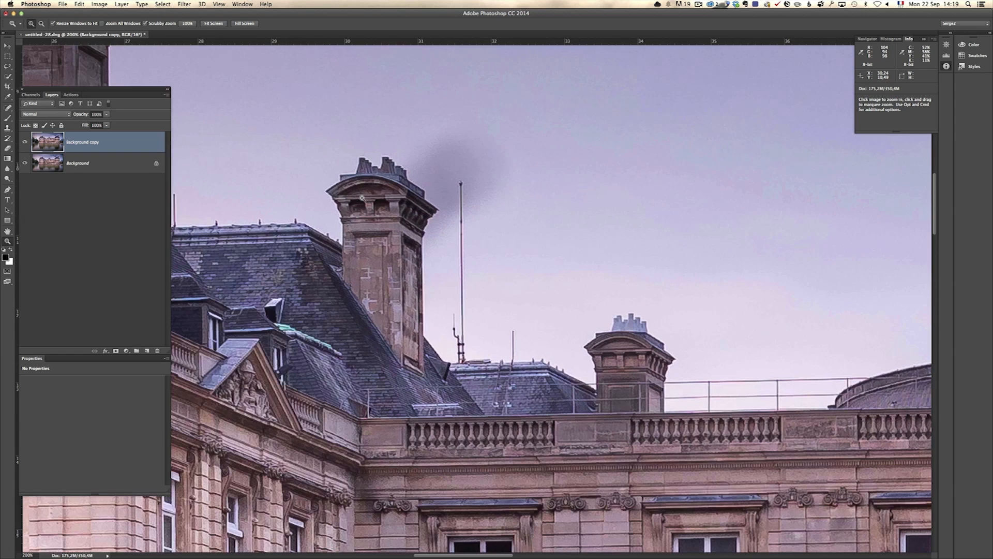
pyautogui.press('p')
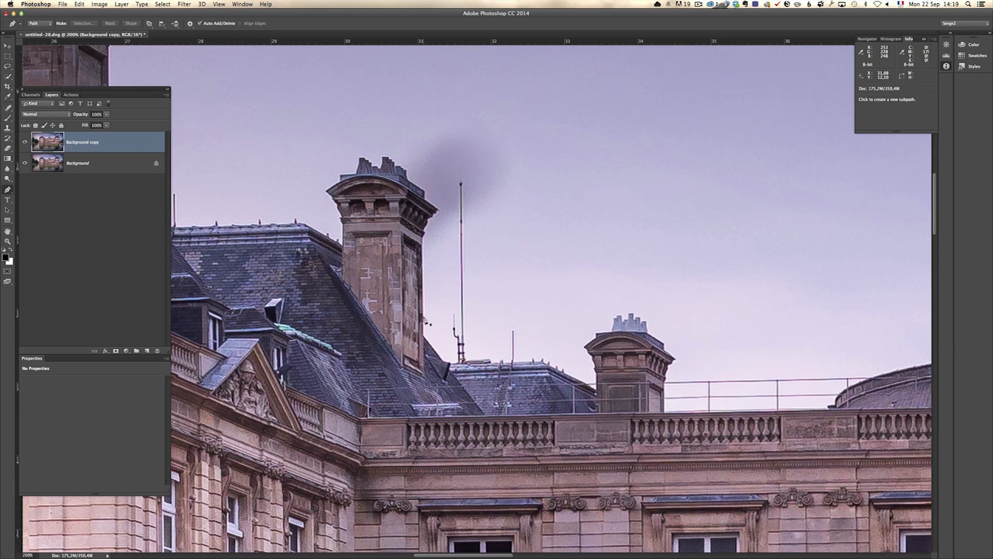
pyautogui.click(425, 335)
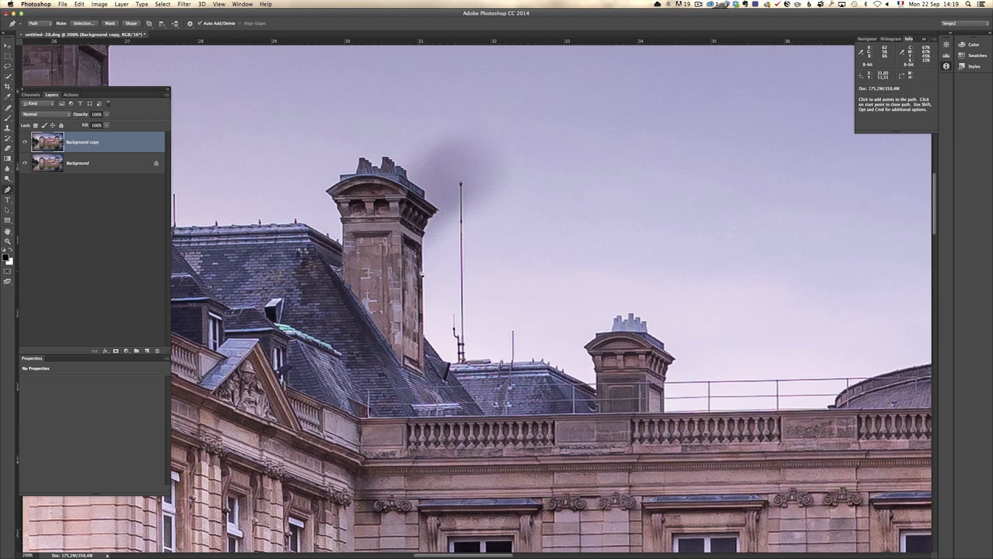
pyautogui.click(424, 239)
pyautogui.click(427, 225)
pyautogui.click(430, 218)
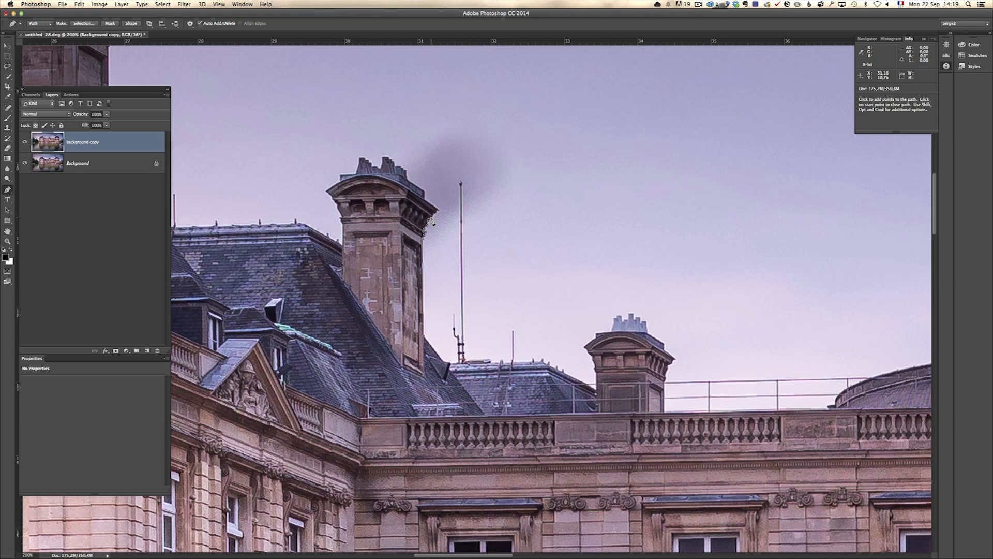
pyautogui.click(433, 216)
pyautogui.click(434, 213)
pyautogui.click(439, 210)
# - Continue the path around the sky beside the chimney, enclosing the smudge and antenna, and close it at the roofline
pyautogui.click(594, 60)
pyautogui.click(667, 100)
pyautogui.click(717, 177)
pyautogui.click(733, 261)
pyautogui.click(640, 284)
pyautogui.click(551, 314)
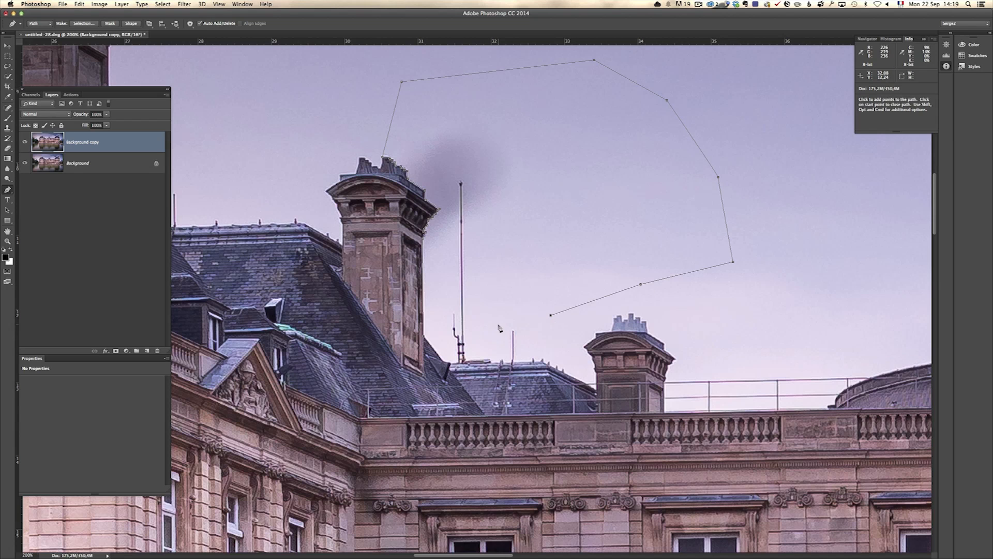
pyautogui.click(492, 331)
pyautogui.click(467, 360)
pyautogui.click(444, 360)
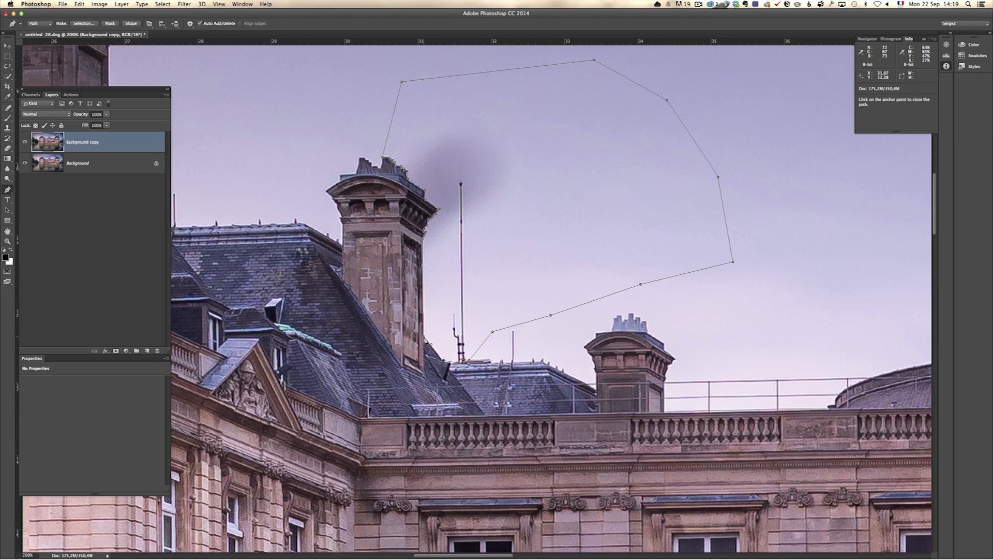
pyautogui.click(441, 341)
# - Turn the closed path into a new anti-aliased selection with a 0.5-pixel feather radius
pyautogui.rightClick(495, 330)
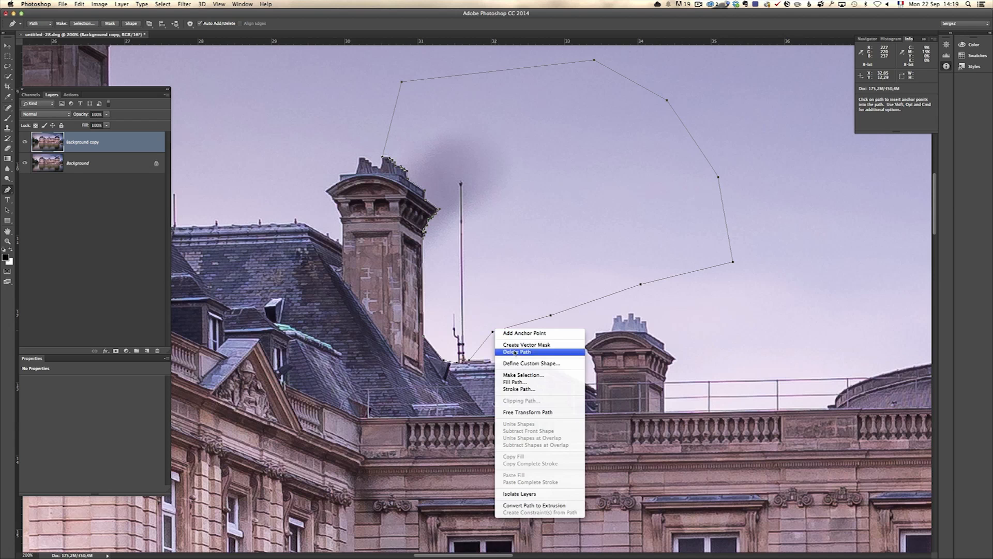
pyautogui.click(533, 375)
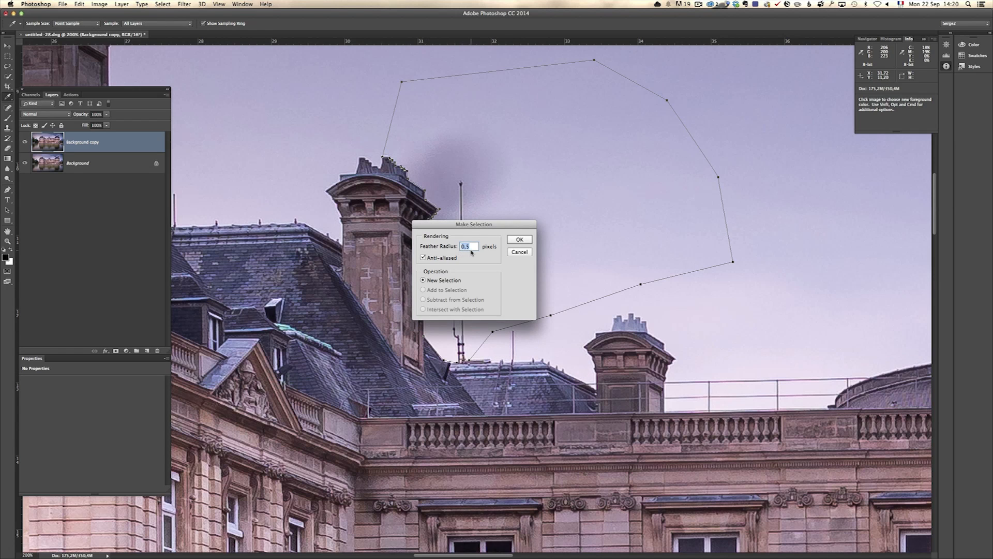
pyautogui.click(528, 241)
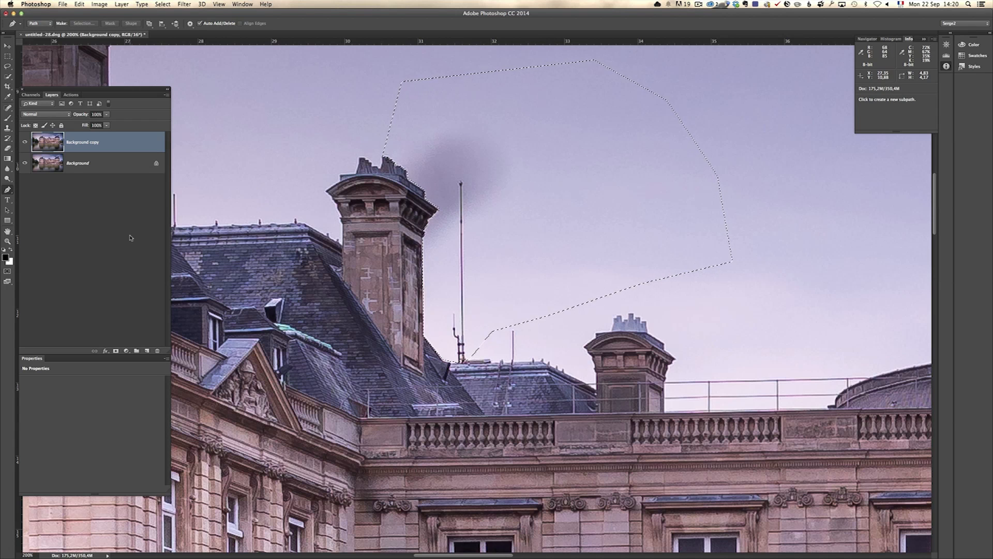
# - Clone clean sky over the dark smudge and the antenna inside the selection, using a Clone Stamp brush of size 198
pyautogui.moveTo(7, 127); pyautogui.dragTo(38, 127)
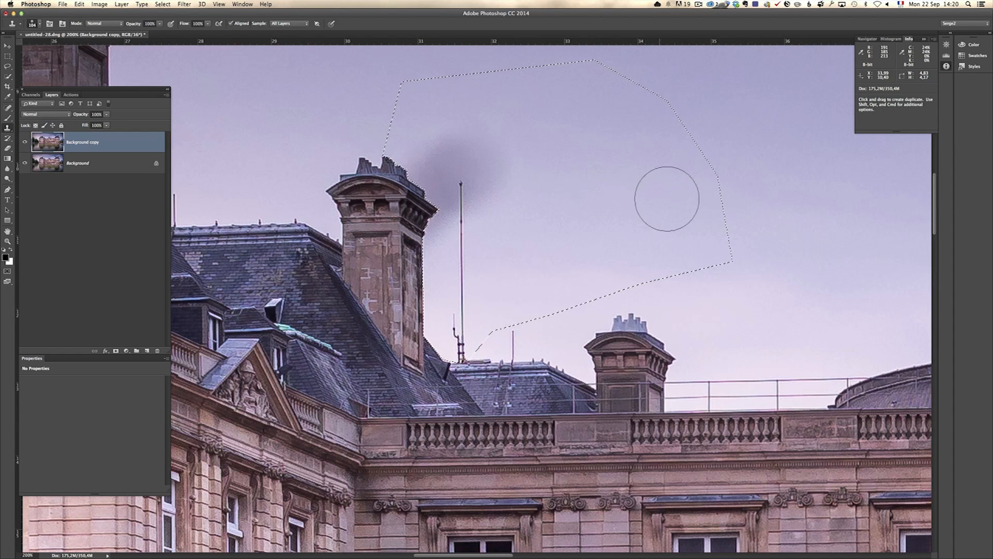
pyautogui.moveTo(683, 202)
pyautogui.mouseDown()
pyautogui.moveTo(727, 194)
pyautogui.moveTo(718, 195)
pyautogui.mouseUp()
pyautogui.keyDown('alt'); pyautogui.click(663, 151); pyautogui.keyUp('alt')
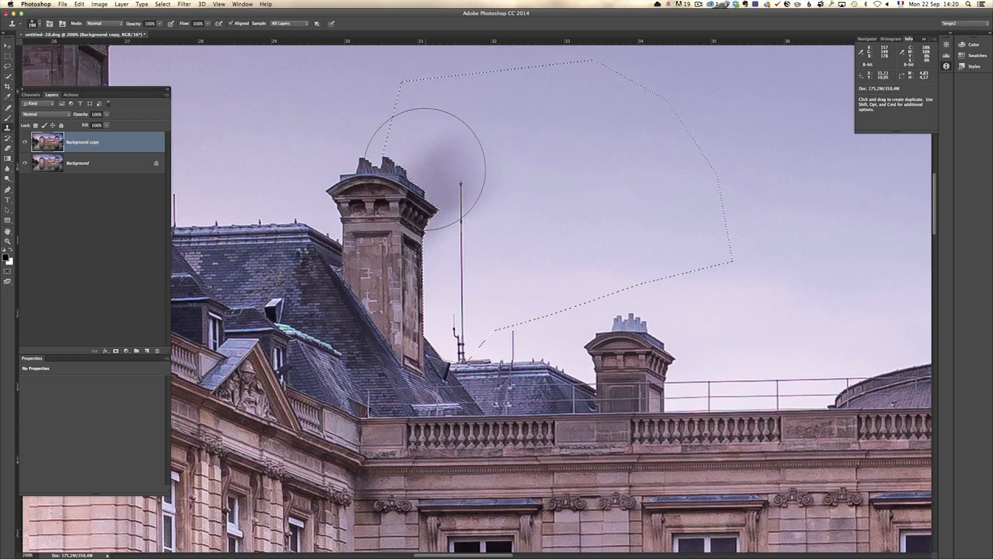
pyautogui.click(448, 172)
pyautogui.moveTo(448, 172)
pyautogui.mouseDown()
pyautogui.moveTo(464, 195)
pyautogui.moveTo(458, 264)
pyautogui.moveTo(472, 288)
pyautogui.moveTo(464, 323)
pyautogui.mouseUp()
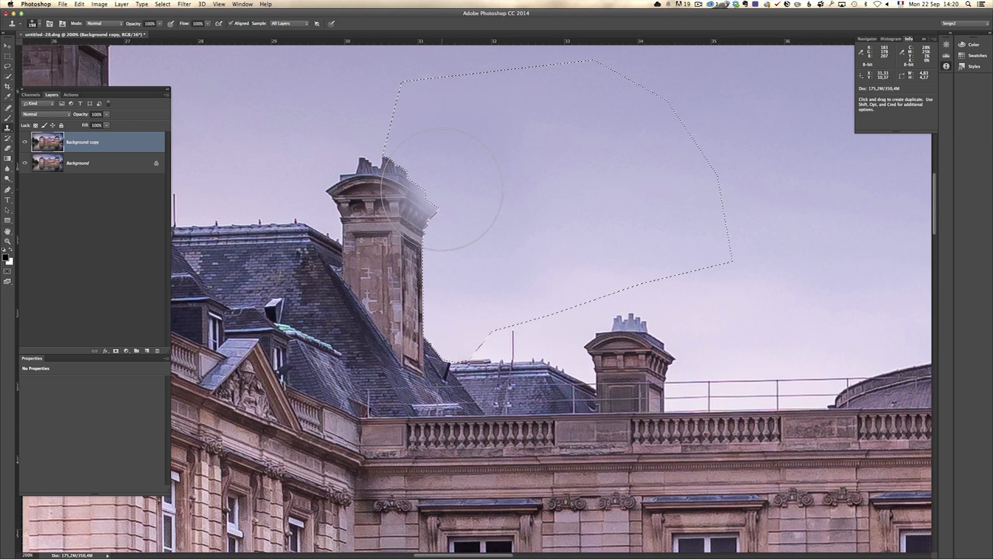
# - Remove the selection around the sky and clone clean sky over the faint seam above the chimney
pyautogui.press('super+d')
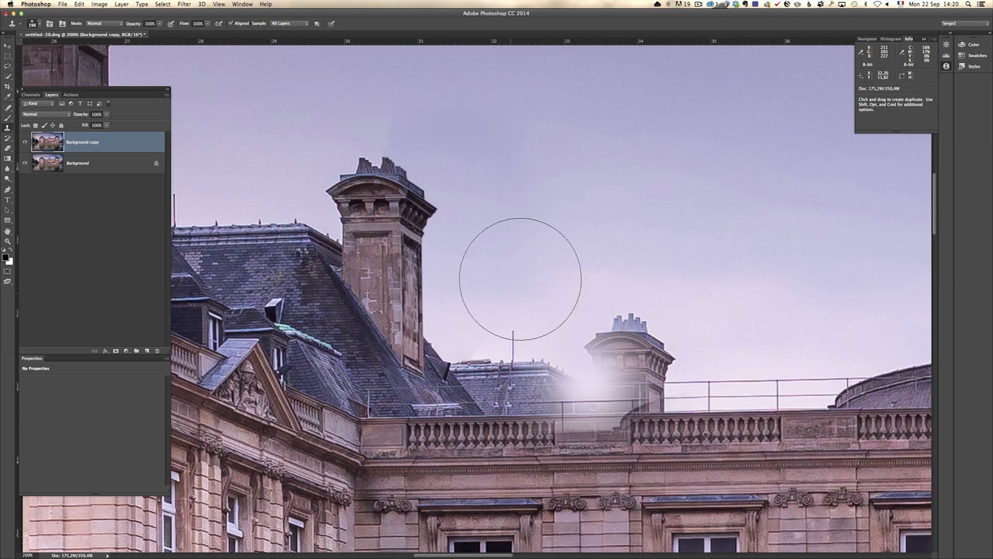
pyautogui.moveTo(516, 128); pyautogui.dragTo(407, 121)
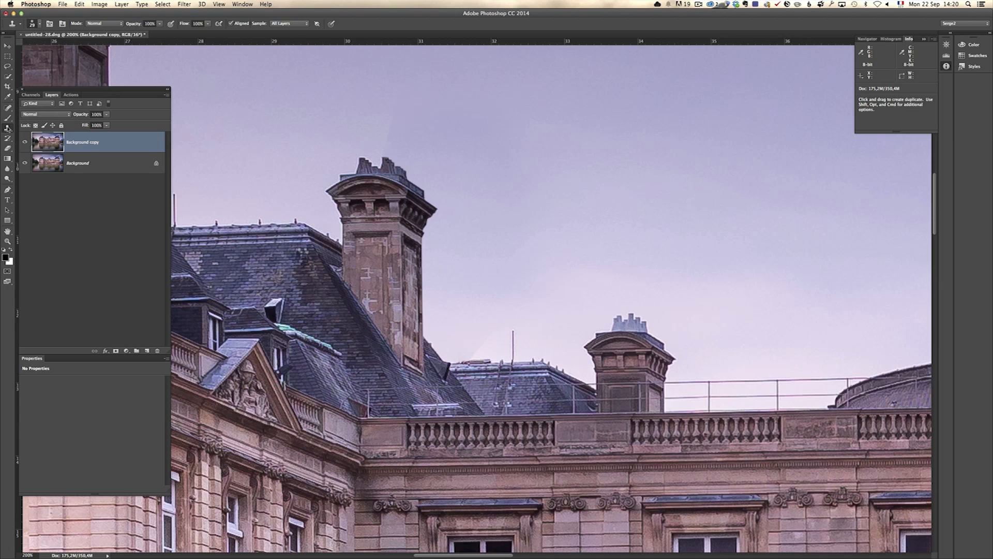
# - Blend the remaining seam above the chimney into the surrounding sky with the Patch tool in Content-Aware mode, clearing the selection after each patch
pyautogui.click(8, 128)
pyautogui.click(7, 107)
pyautogui.click(7, 108)
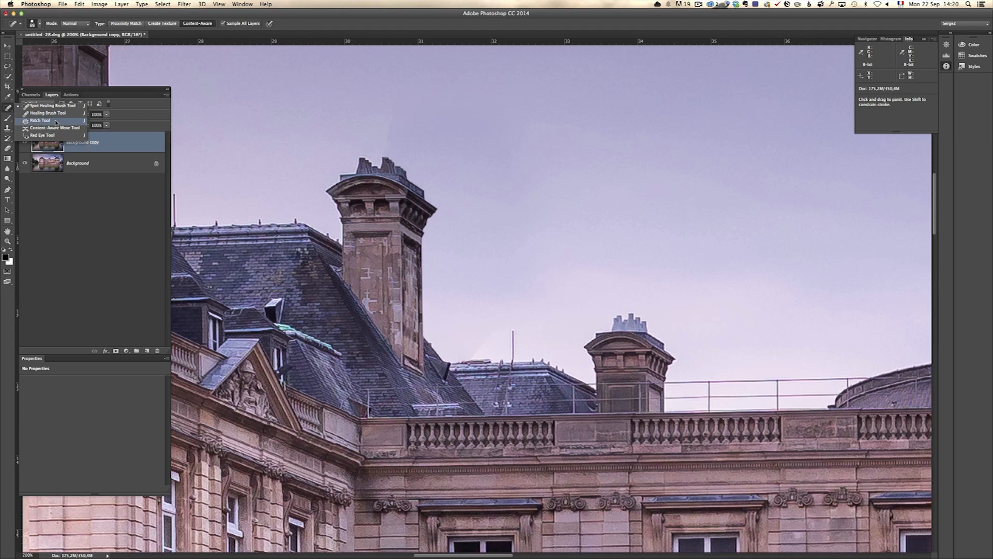
pyautogui.click(55, 122)
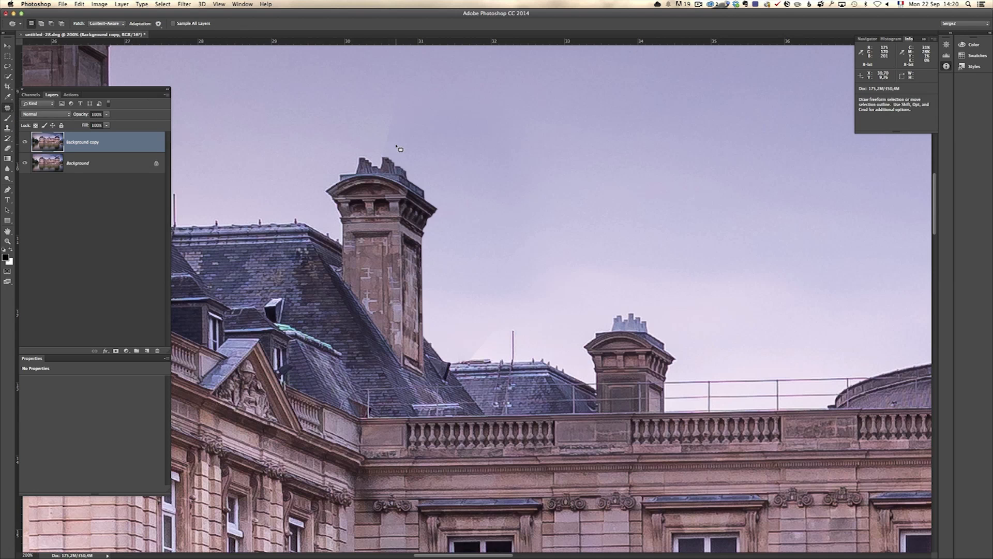
pyautogui.moveTo(382, 143)
pyautogui.mouseDown()
pyautogui.moveTo(387, 106)
pyautogui.moveTo(497, 138)
pyautogui.mouseUp()
pyautogui.press('super+d')
pyautogui.moveTo(402, 156)
pyautogui.mouseDown()
pyautogui.moveTo(381, 150)
pyautogui.moveTo(393, 127)
pyautogui.moveTo(402, 153)
pyautogui.moveTo(478, 130)
pyautogui.mouseUp()
pyautogui.press('super+d')
# - Examine the whole photo and compare the retouched sky with the original by hiding and showing the Background copy layer
pyautogui.press('z')
pyautogui.keyDown('alt'); pyautogui.click(533, 227); pyautogui.keyUp('alt')
pyautogui.keyDown('alt'); pyautogui.click(533, 226); pyautogui.keyUp('alt')
pyautogui.keyDown('alt'); pyautogui.click(533, 225); pyautogui.keyUp('alt')
pyautogui.keyDown('alt'); pyautogui.click(534, 212); pyautogui.keyUp('alt')
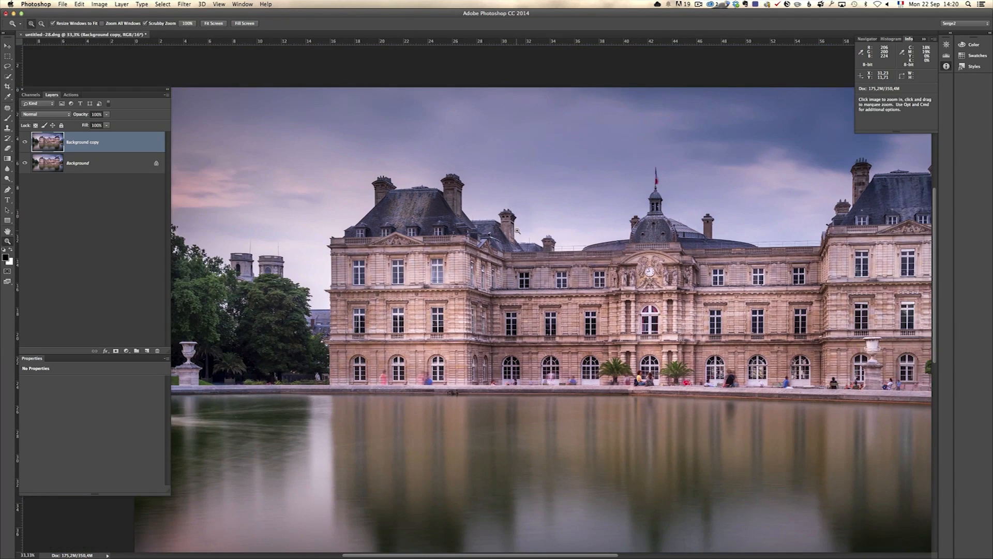
pyautogui.keyDown('alt'); pyautogui.click(518, 231); pyautogui.keyUp('alt')
pyautogui.keyDown('alt'); pyautogui.click(517, 231); pyautogui.keyUp('alt')
pyautogui.click(26, 143)
pyautogui.click(26, 144)
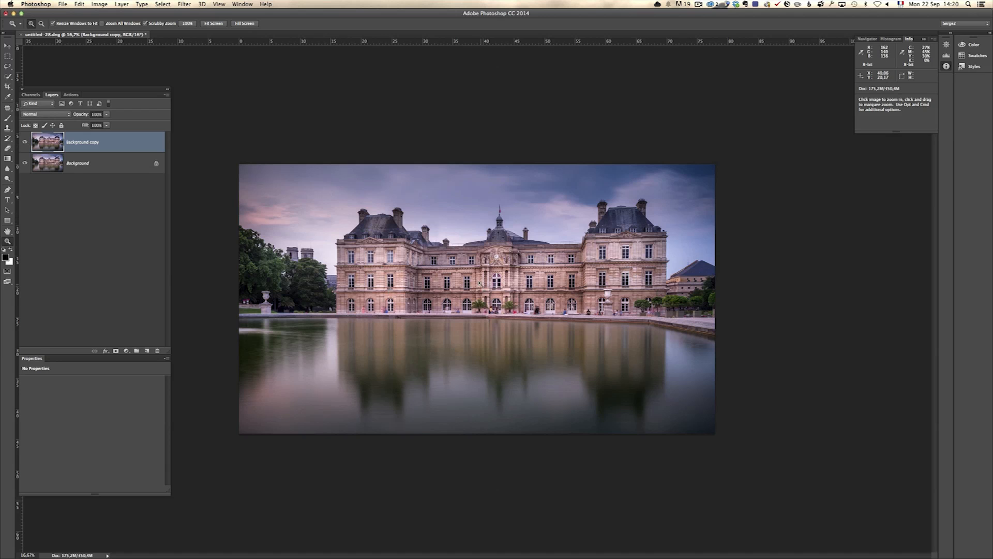
pyautogui.keyDown('alt'); pyautogui.click(450, 268); pyautogui.keyUp('alt')
pyautogui.click(450, 268)
pyautogui.click(447, 264)
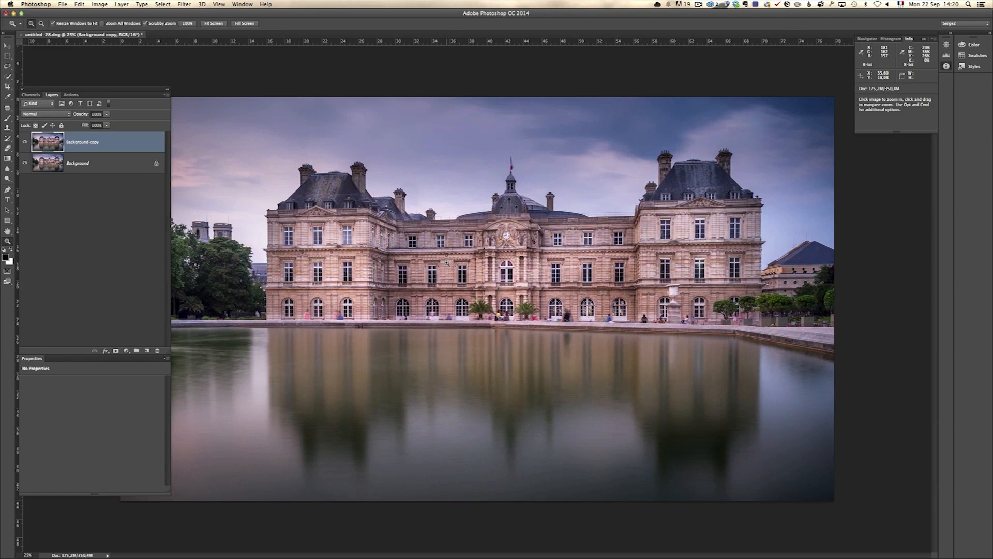